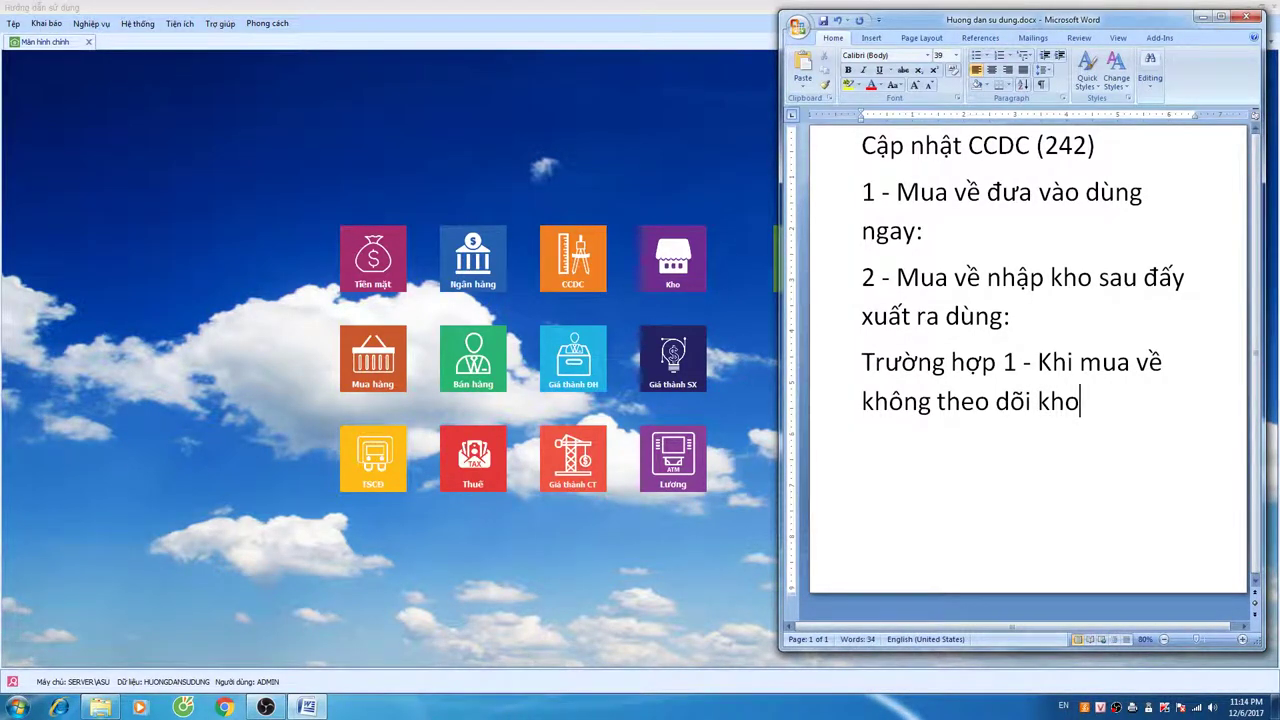
Step: Continue the Trường hợp 1 sentence with "mà trực tiếp hạch toán vào tài khoản 242 để phân bổ sau đó"
text(mà trực tiêps hachj toans)
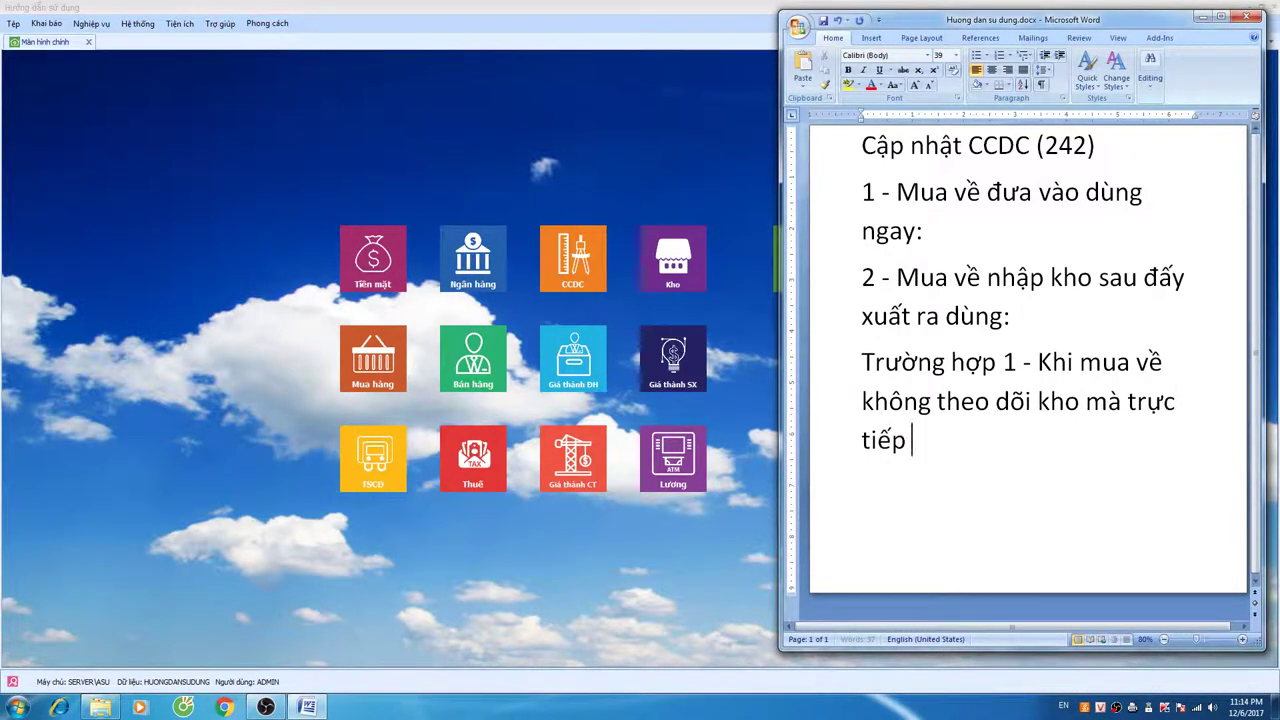
text( vào tài khoản)
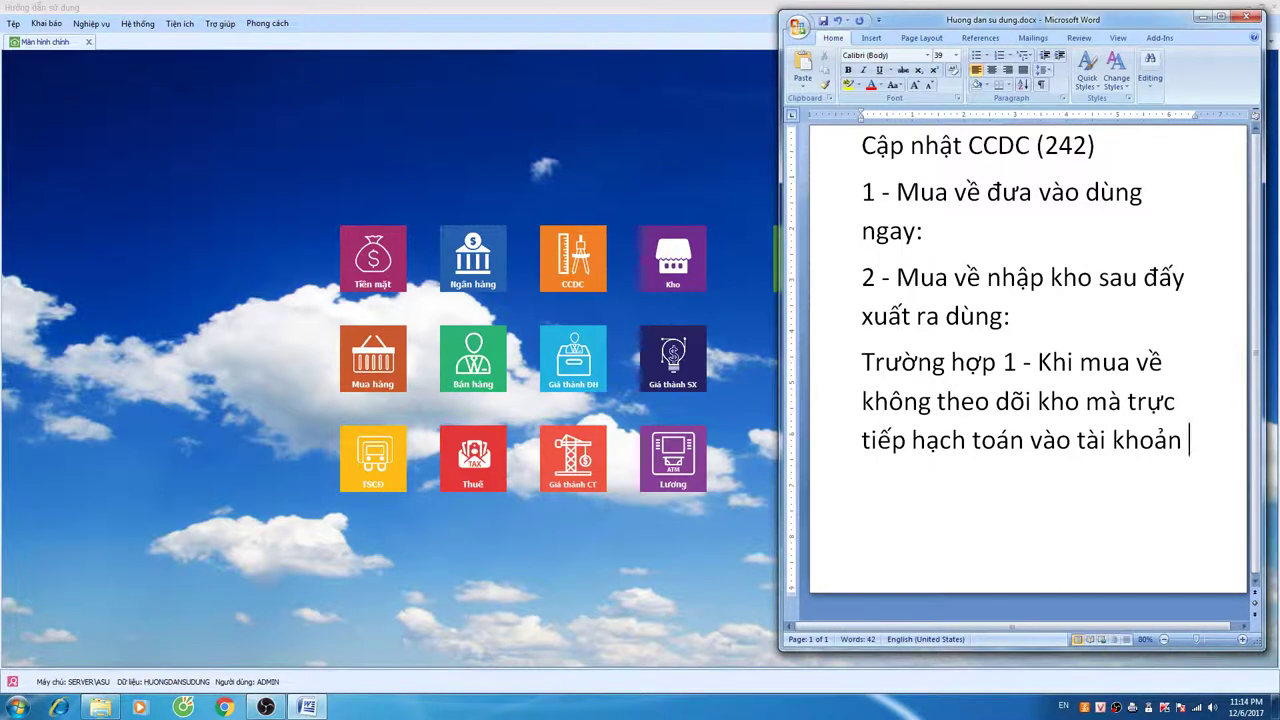
key(Return)
text(242)
text( để phân)
text( bổ sau)
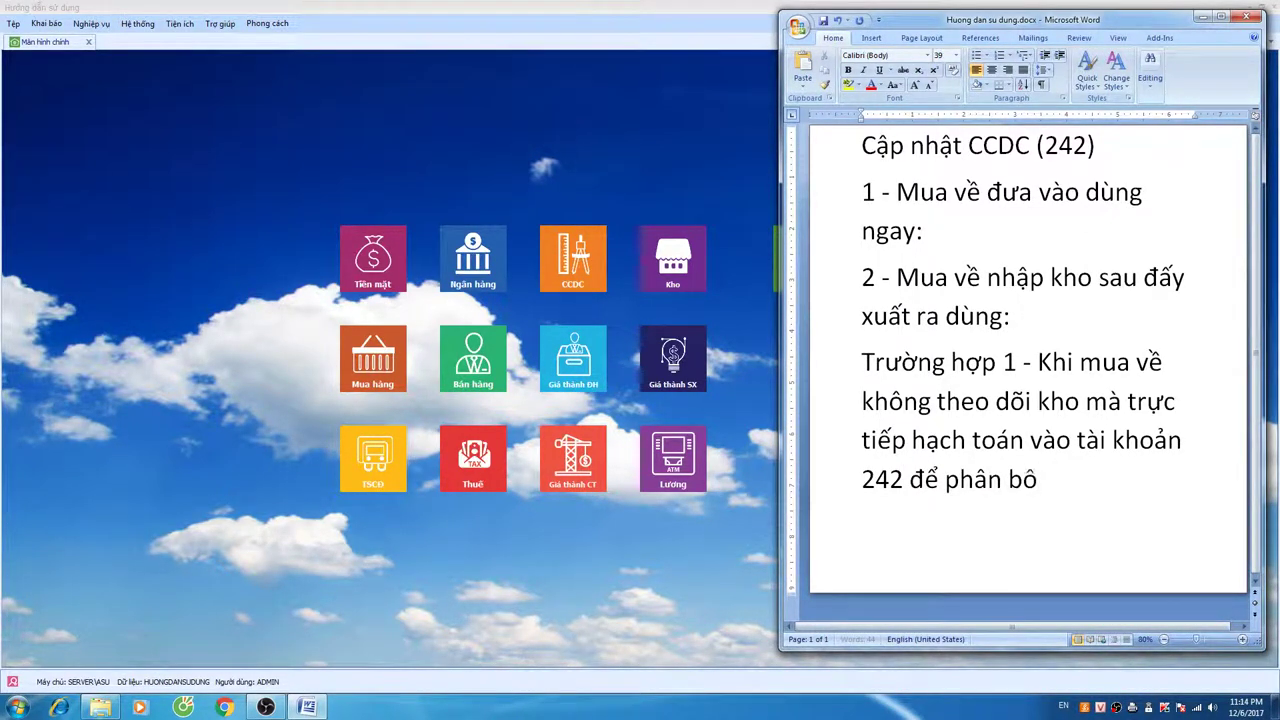
text( đó)
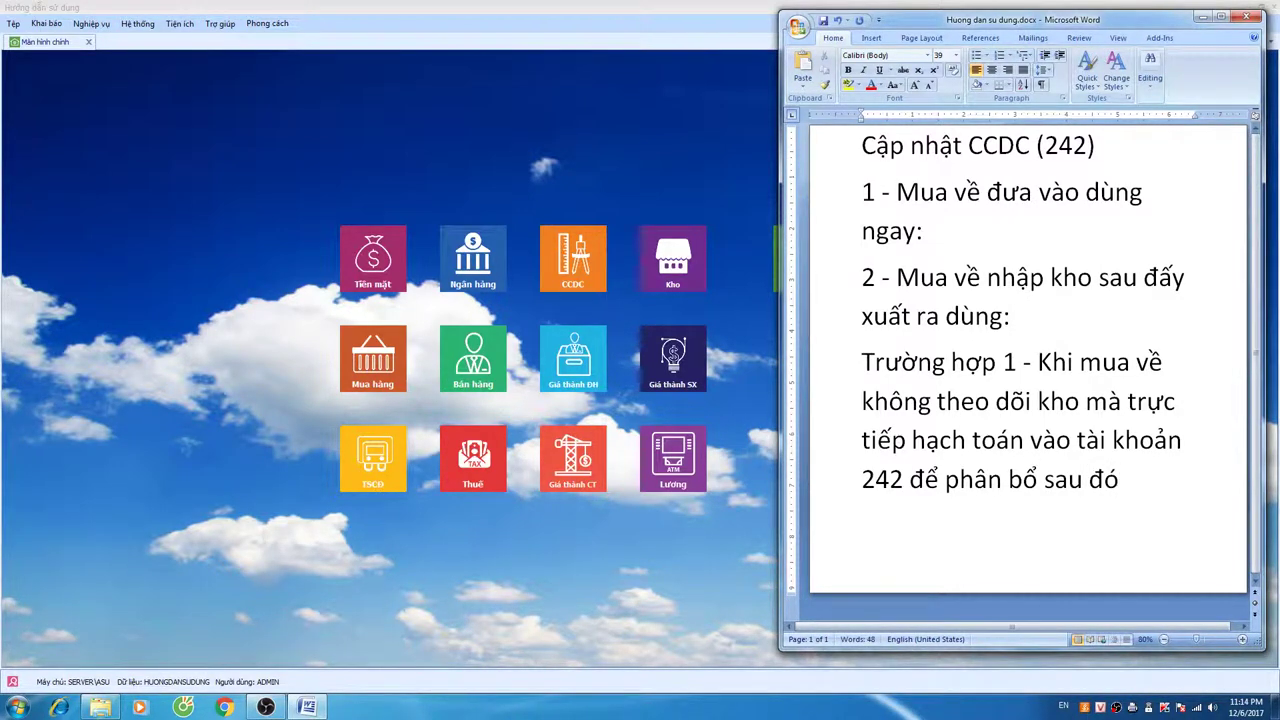
Step: Finish the Trường hợp 1 sentence with "theo dõi ở phần CCDC phân bổ."
text( theo)
text( dõi ở p)
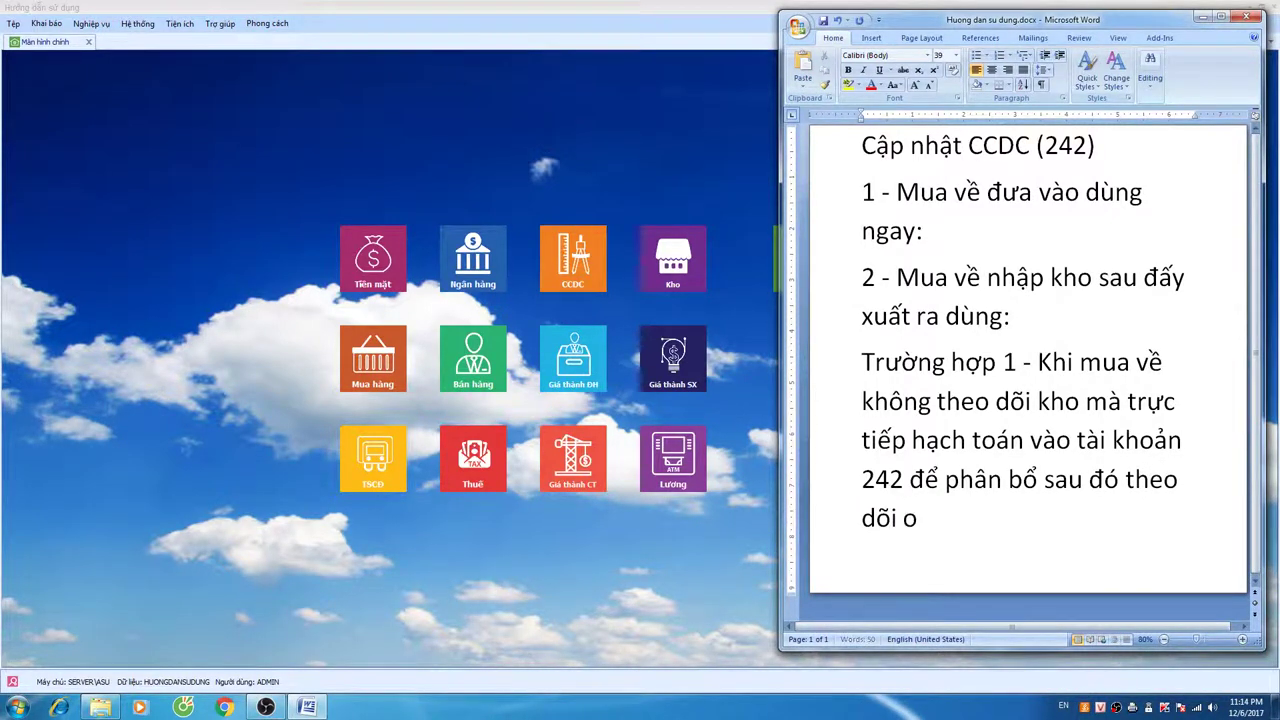
text(hần CC)
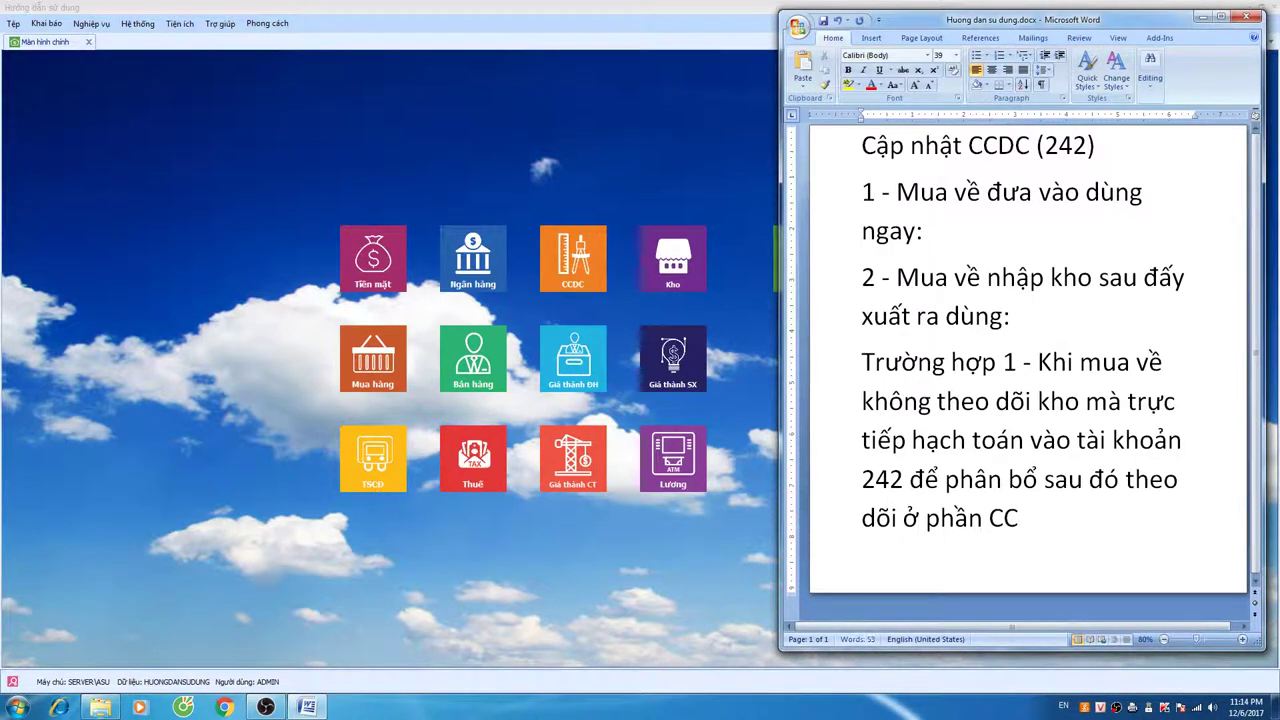
text(DC phân bổ.)
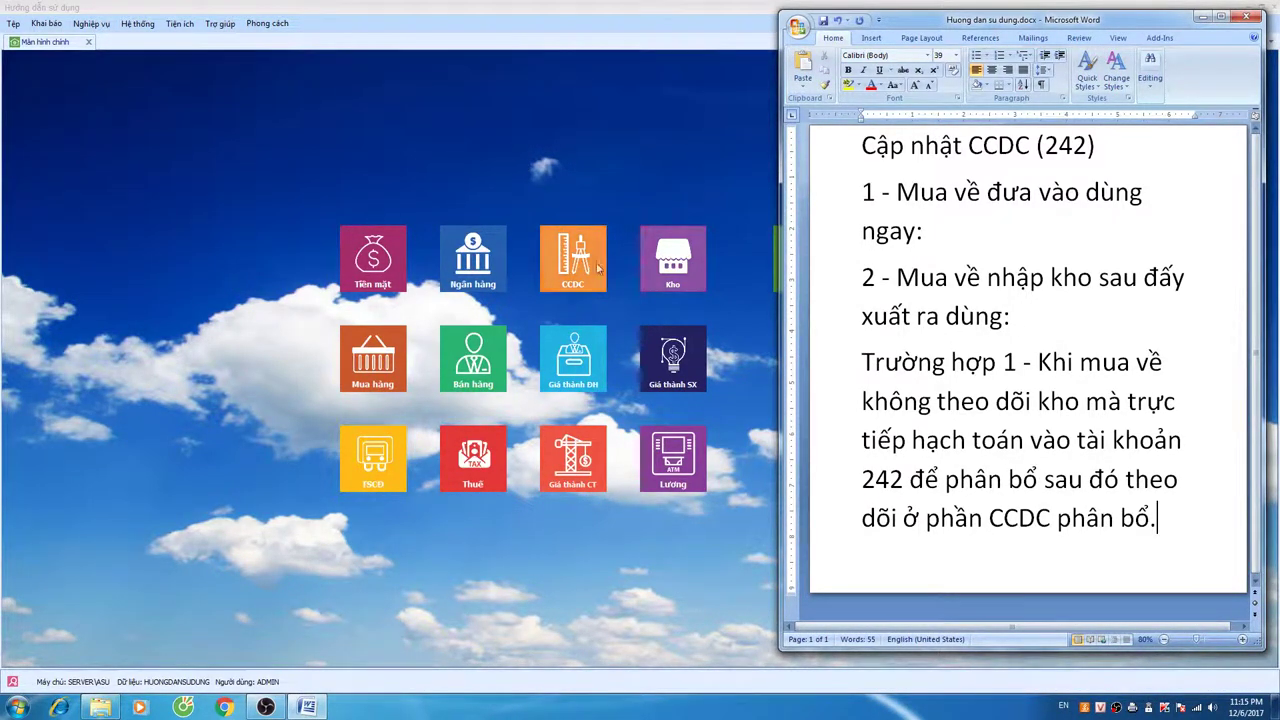
Step: Switch to the accounting program and create a new Mua và ghi tăng voucher in the CCDC module
click(370, 373)
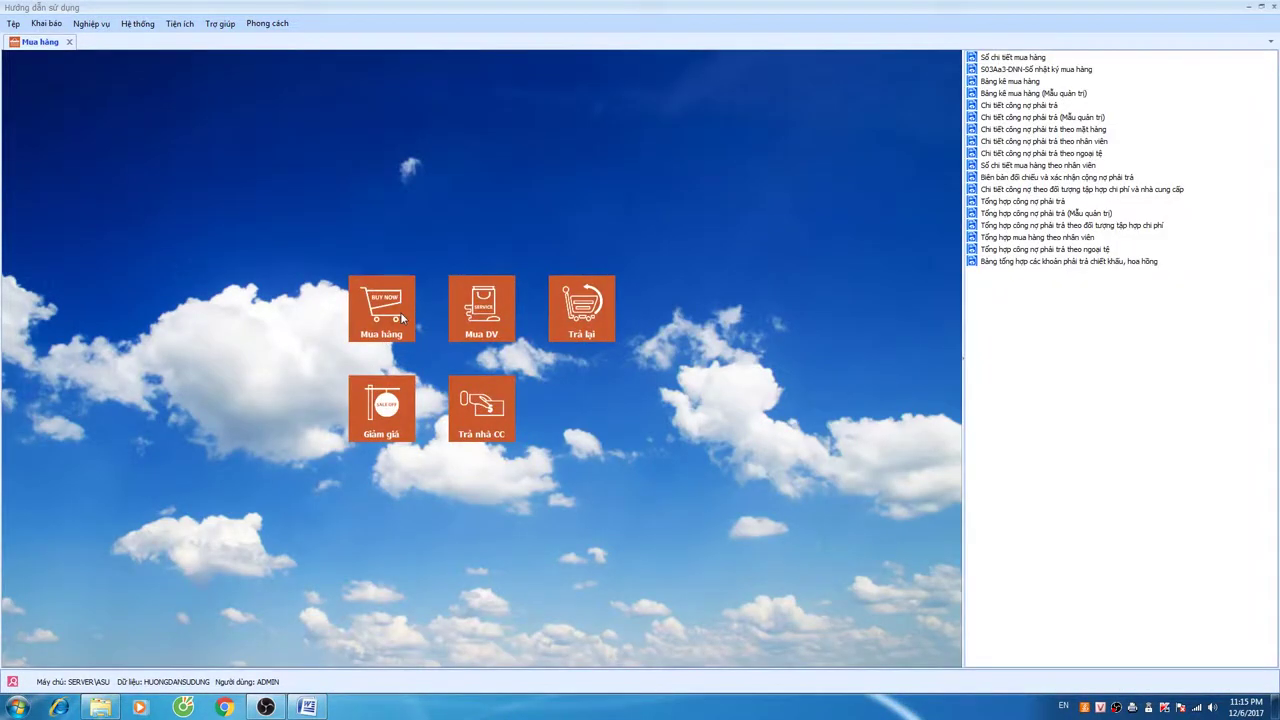
click(69, 41)
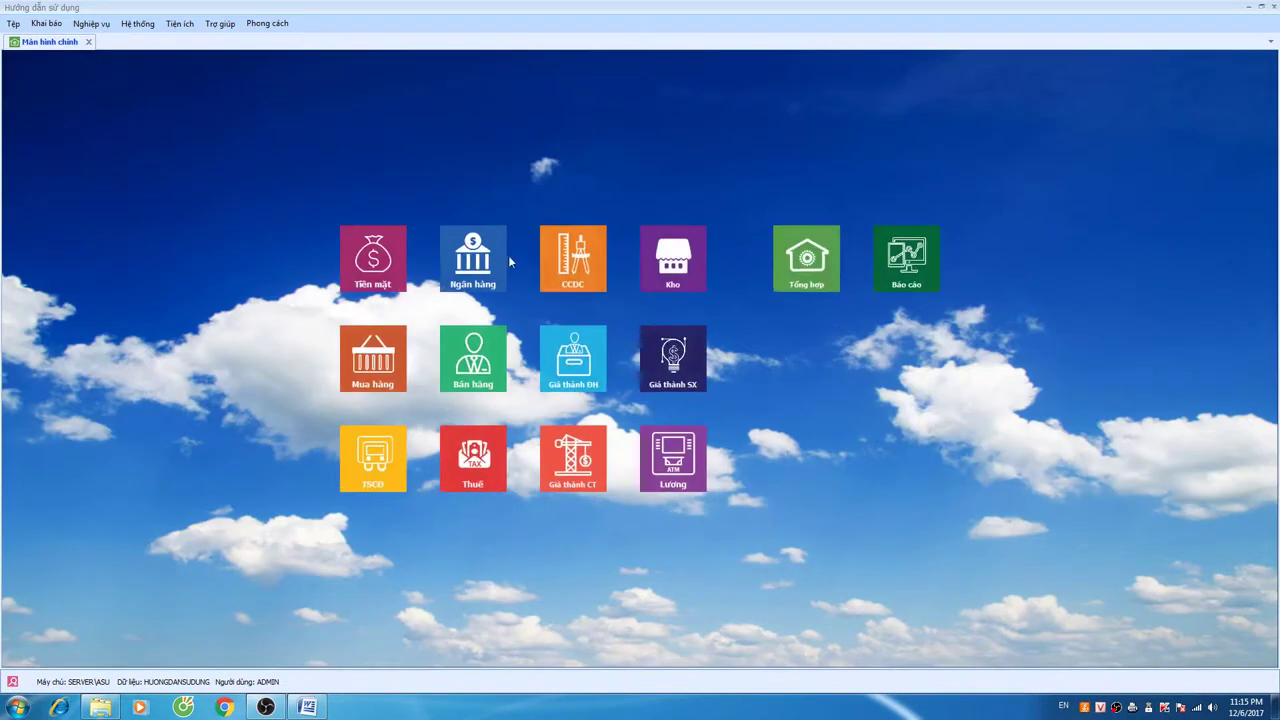
click(598, 263)
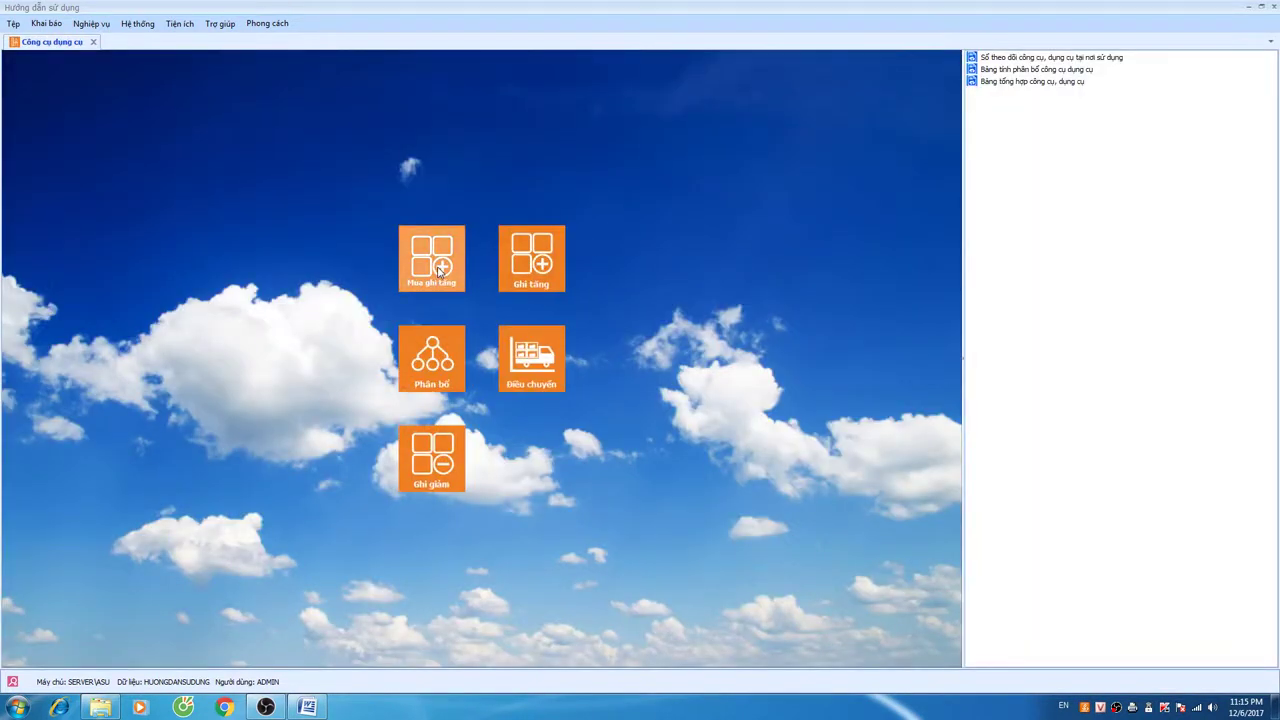
click(438, 270)
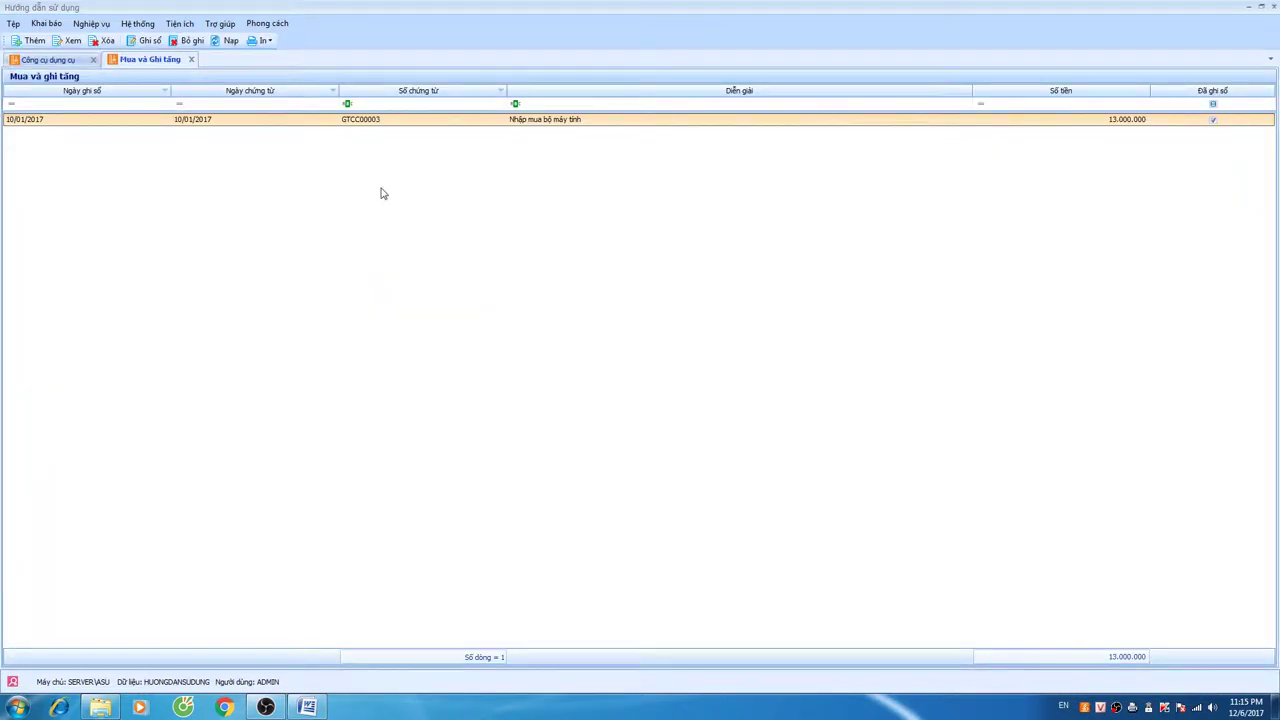
right_click(381, 193)
click(427, 196)
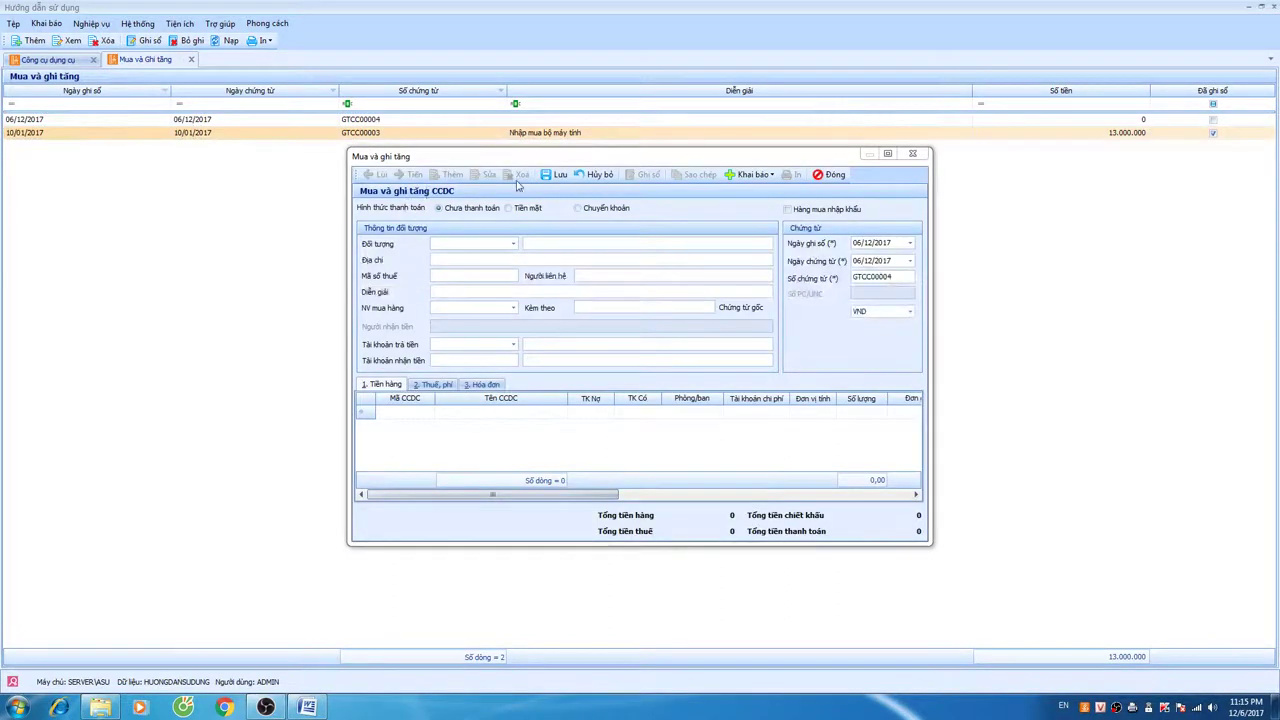
drag(633, 162, 617, 156)
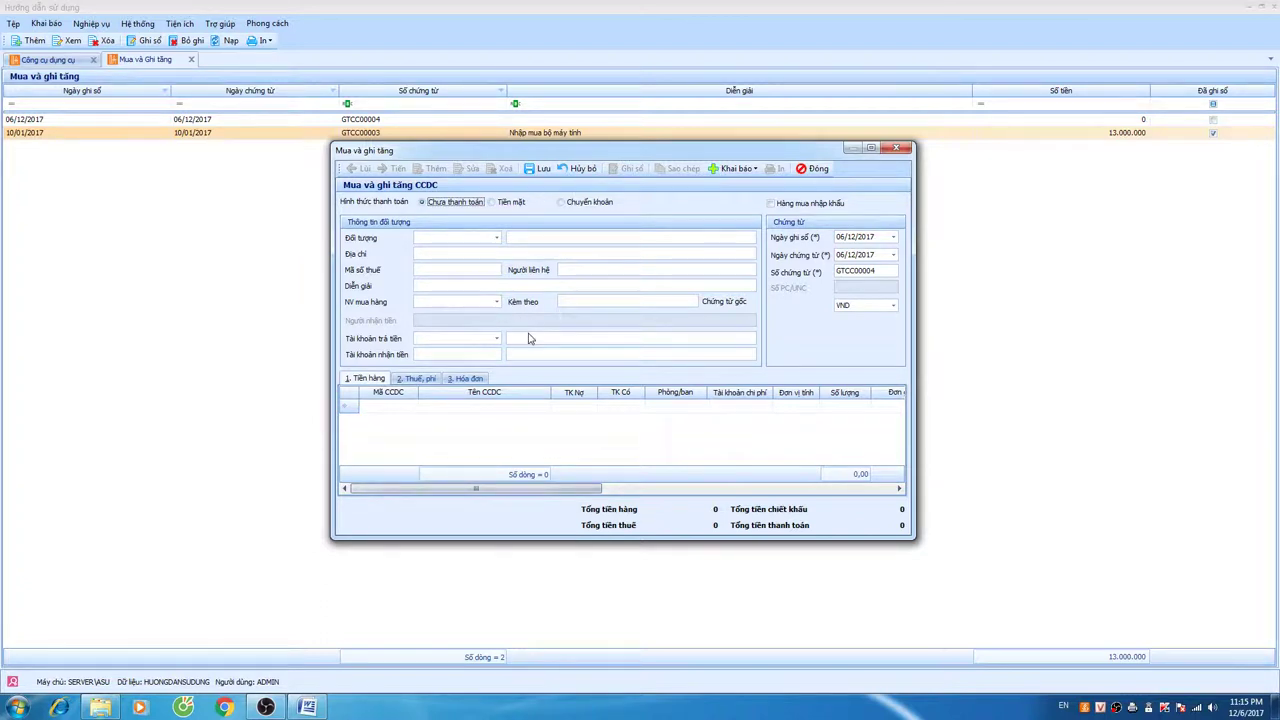
Step: Add a first line to the Tiền hàng grid and review its columns from Mã CCDC through the allocation fields
drag(475, 489, 767, 491)
click(591, 413)
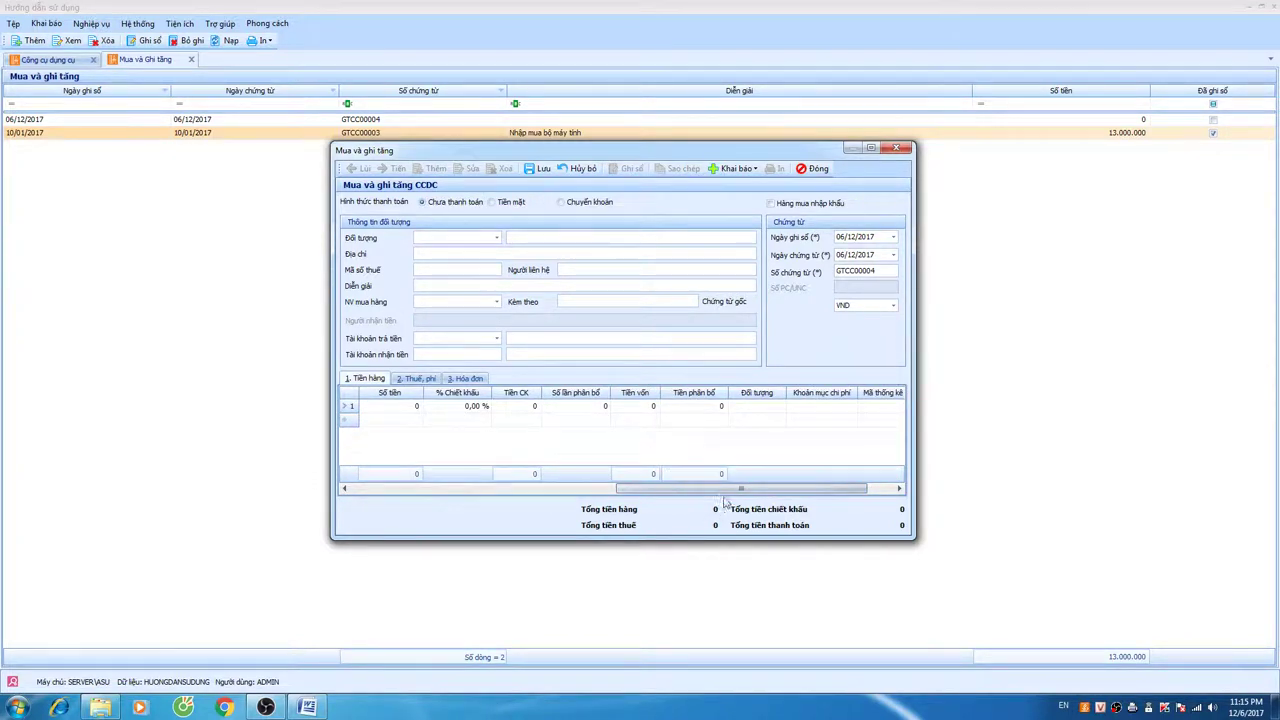
drag(730, 489, 458, 500)
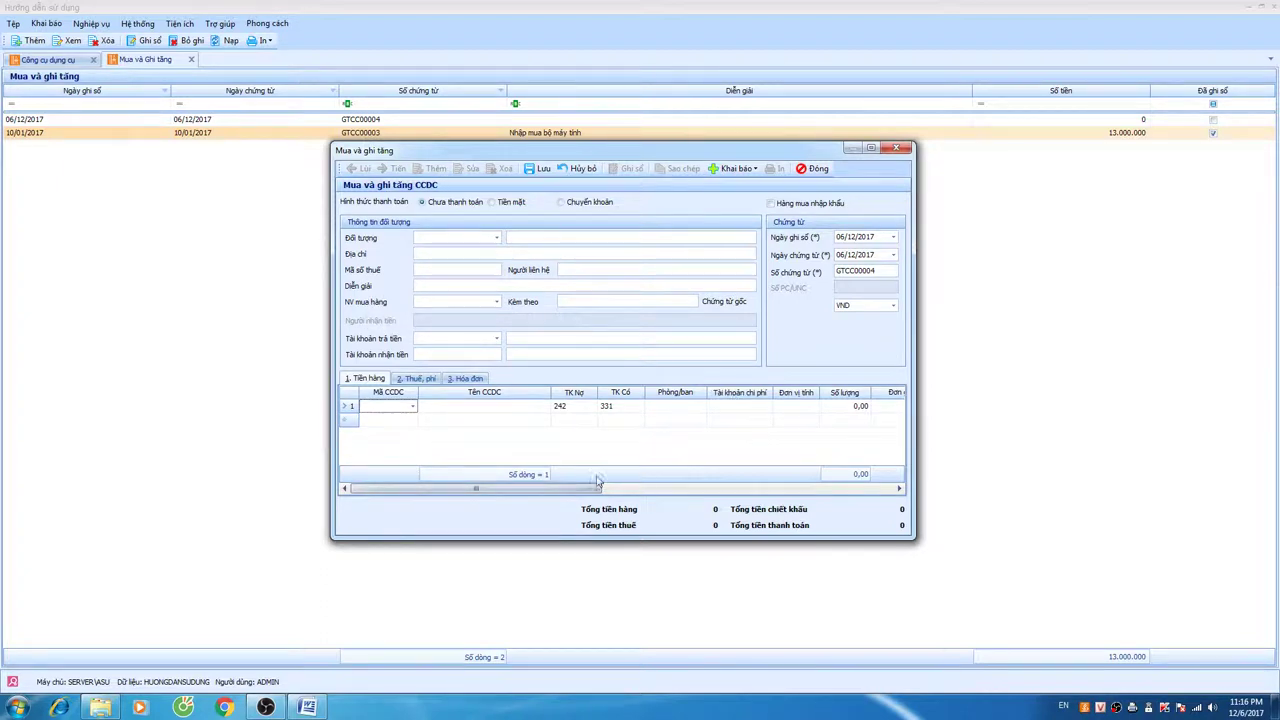
drag(478, 492, 622, 494)
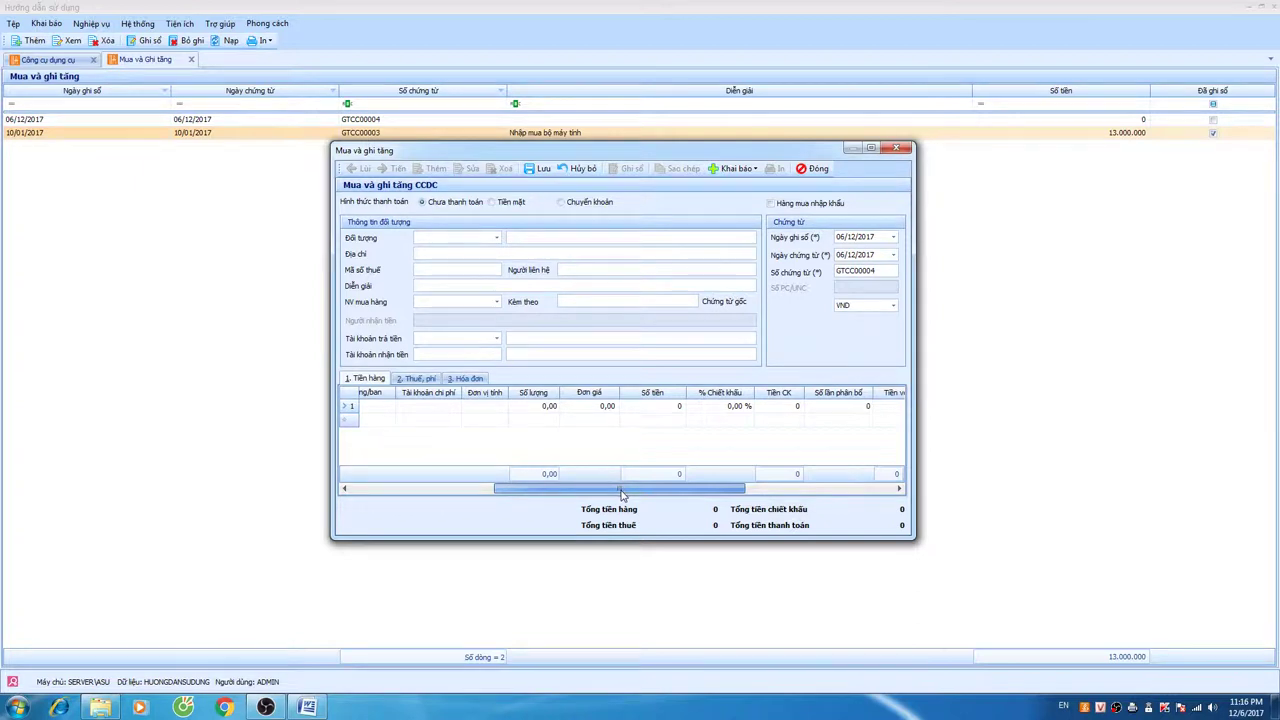
drag(622, 494, 689, 507)
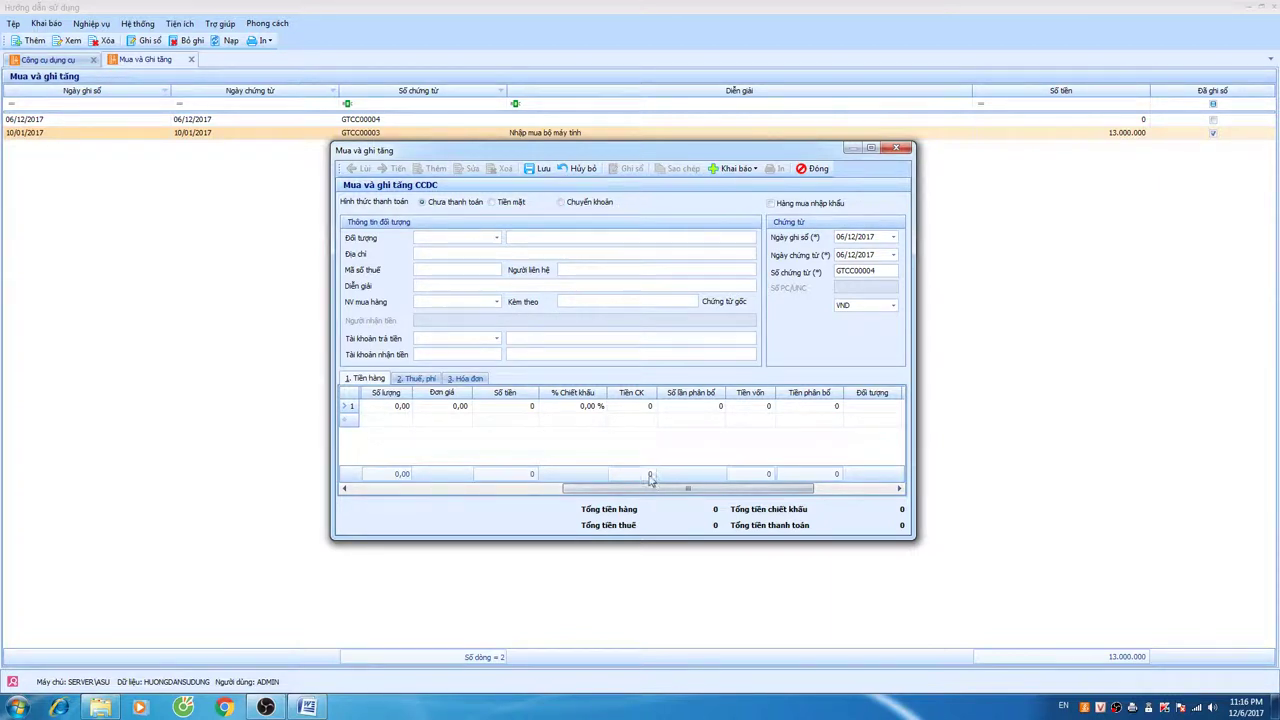
drag(687, 492, 499, 503)
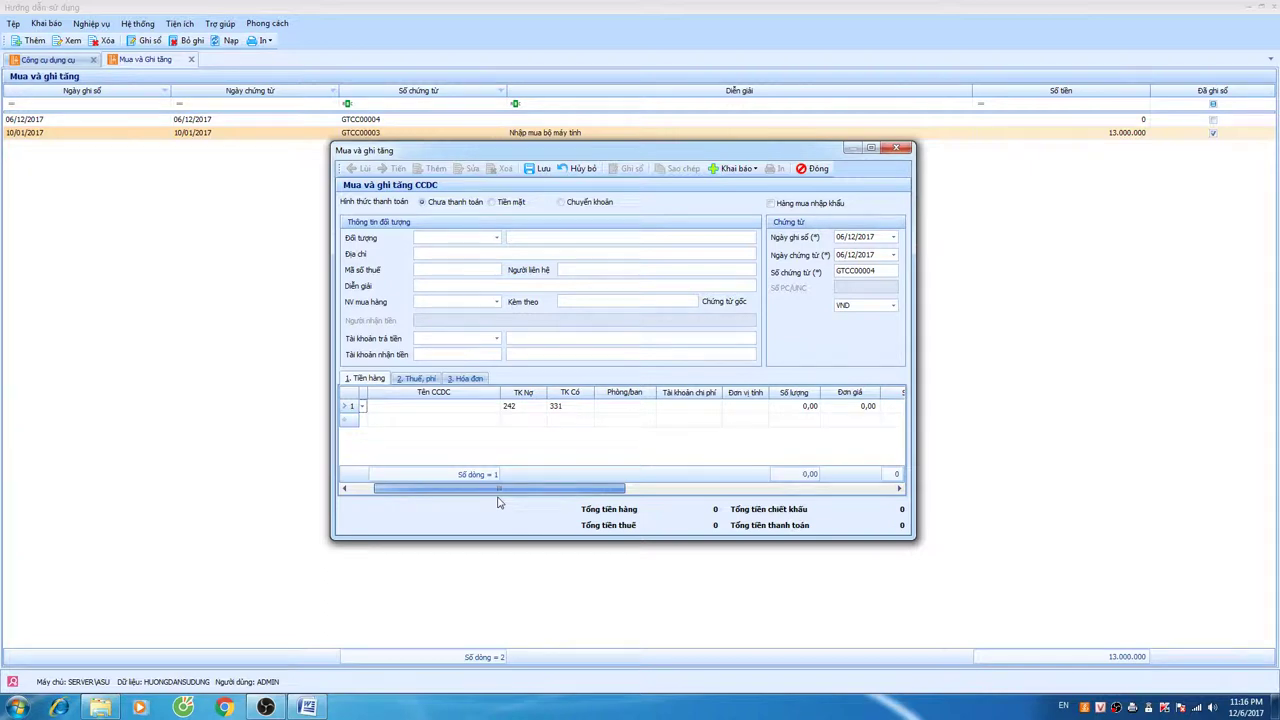
drag(499, 503, 431, 502)
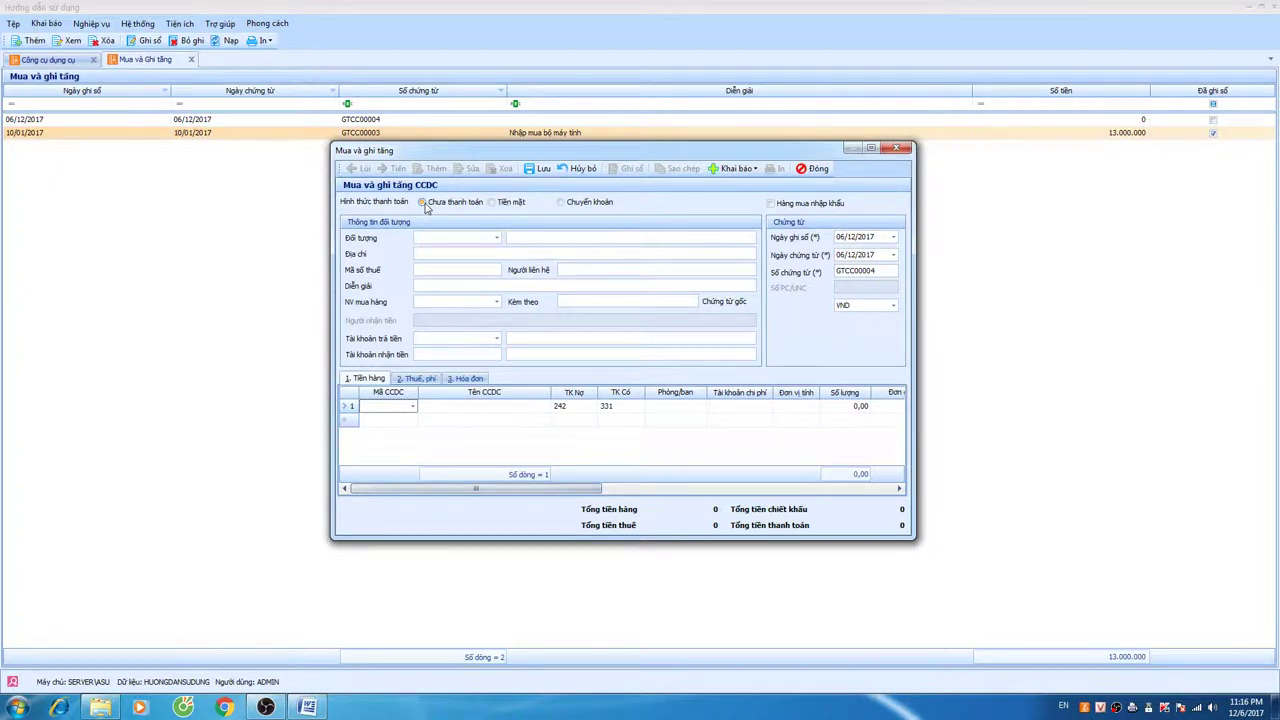
Step: Try the Tiền mặt payment method and the Hàng mua nhập khẩu option, restoring the voucher to Chưa thanh toán
click(492, 203)
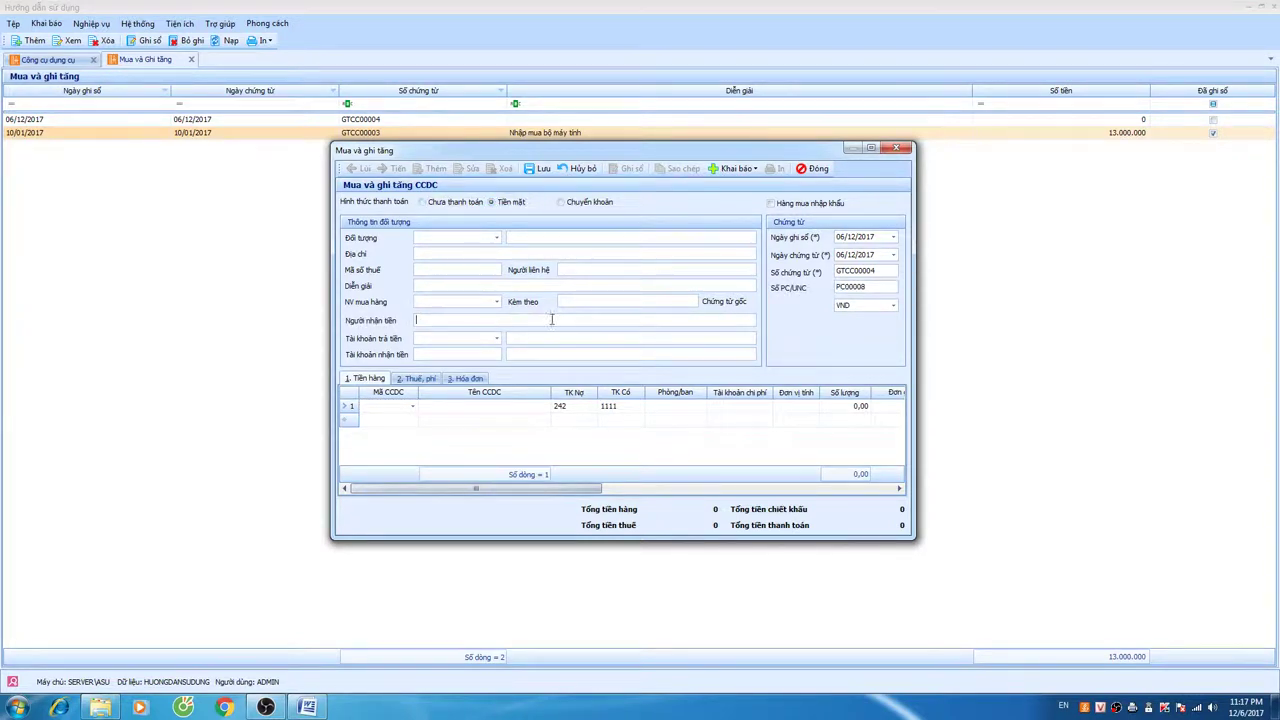
double_click(874, 288)
click(423, 202)
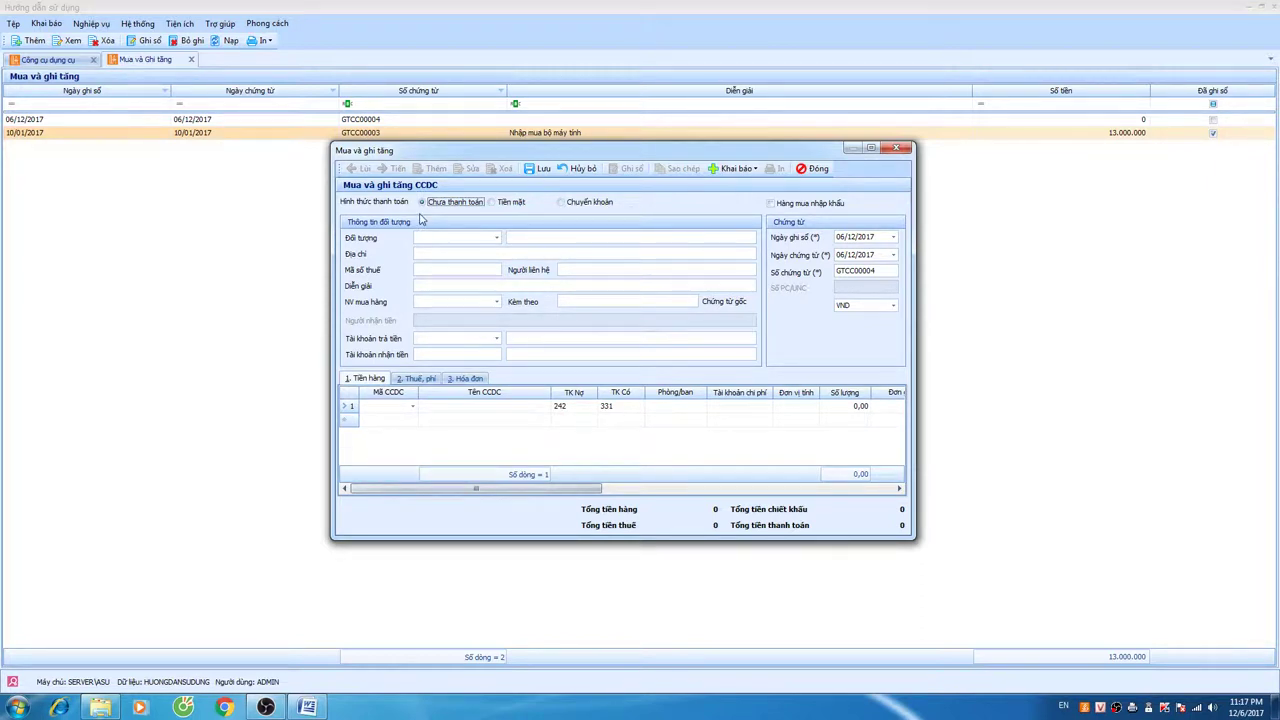
click(772, 205)
click(771, 205)
Step: Choose ĐT00002, Công ty kd vật tư tổng hợp, as the voucher's Đối tượng and enter the description "Nhập mua CCDC"
click(497, 240)
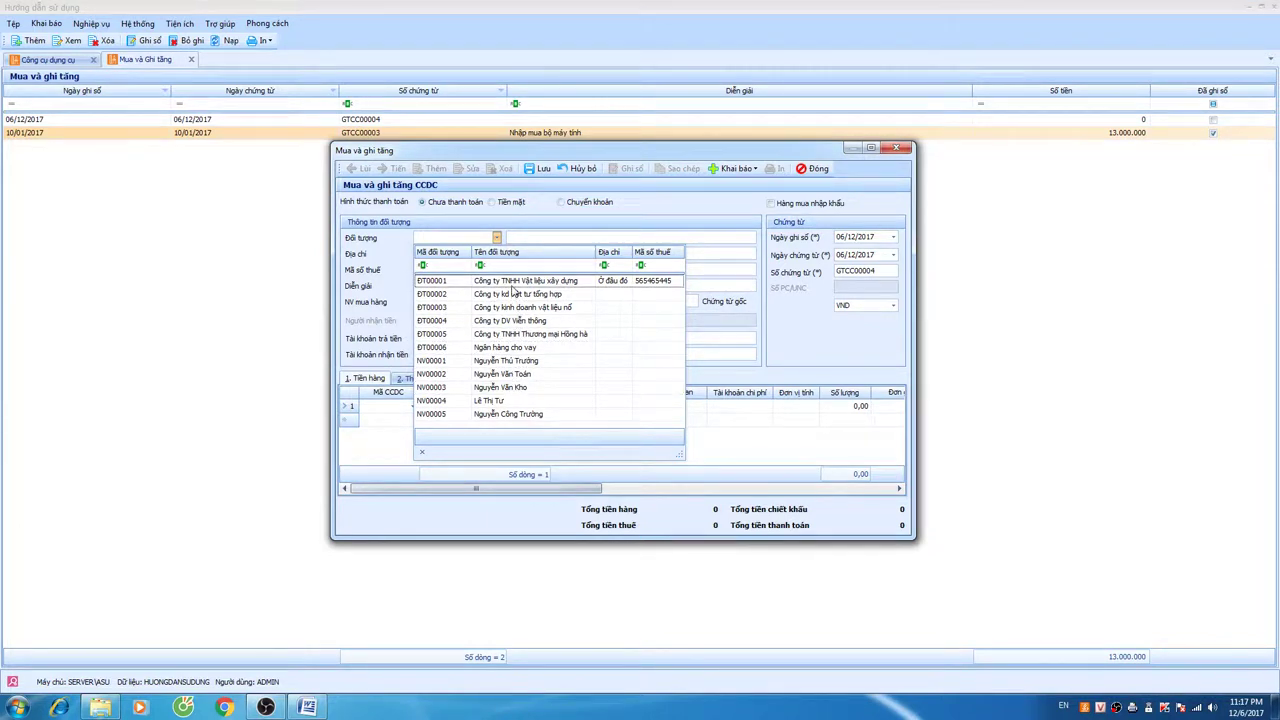
click(516, 294)
key(Tab)
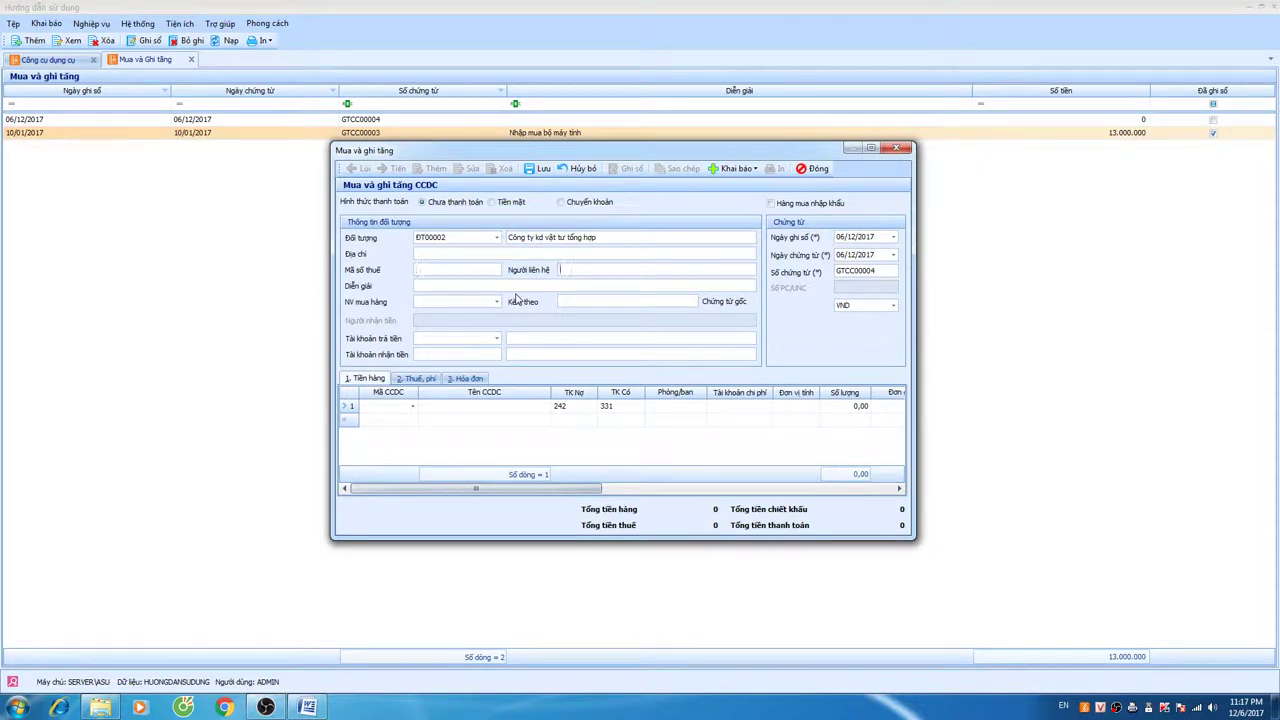
text(Nhập mua CCDC)
key(Tab)
key(Tab)
key(Tab)
key(Tab)
key(Tab)
key(Tab)
key(Tab)
key(Tab)
Step: Set the first line's item to CCDC00003, Máy khoan bê tông
click(412, 406)
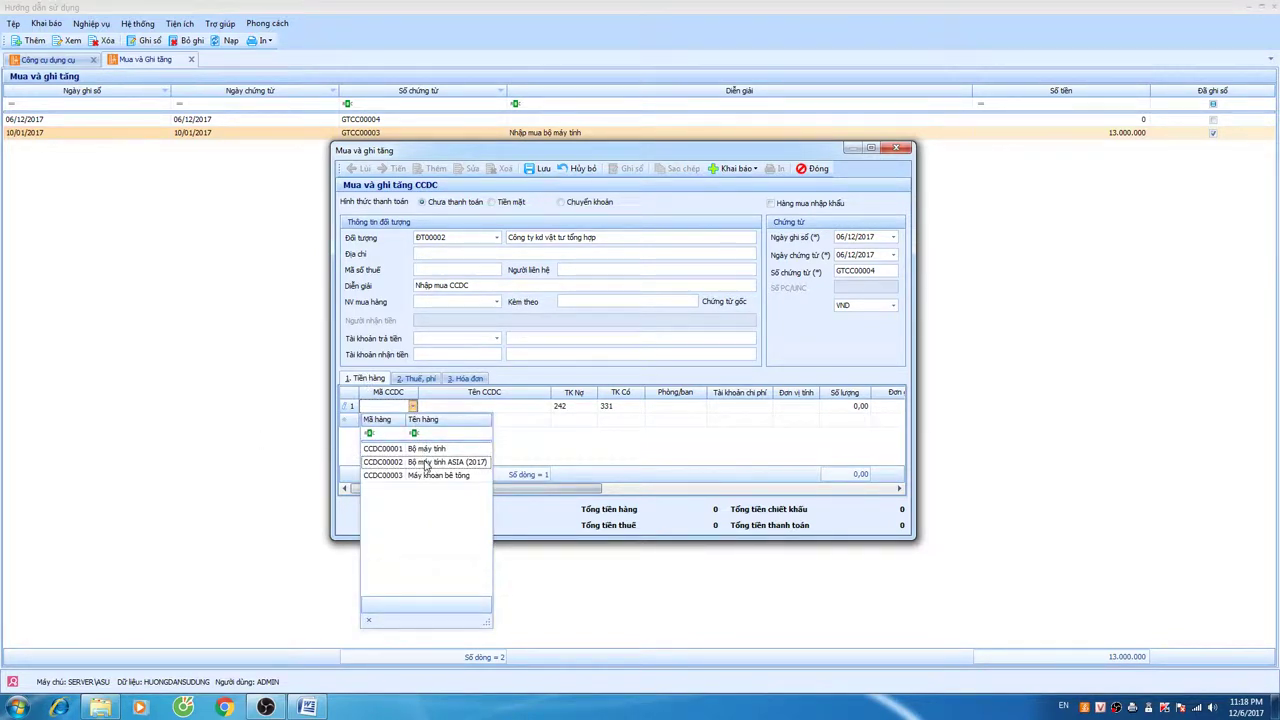
click(748, 169)
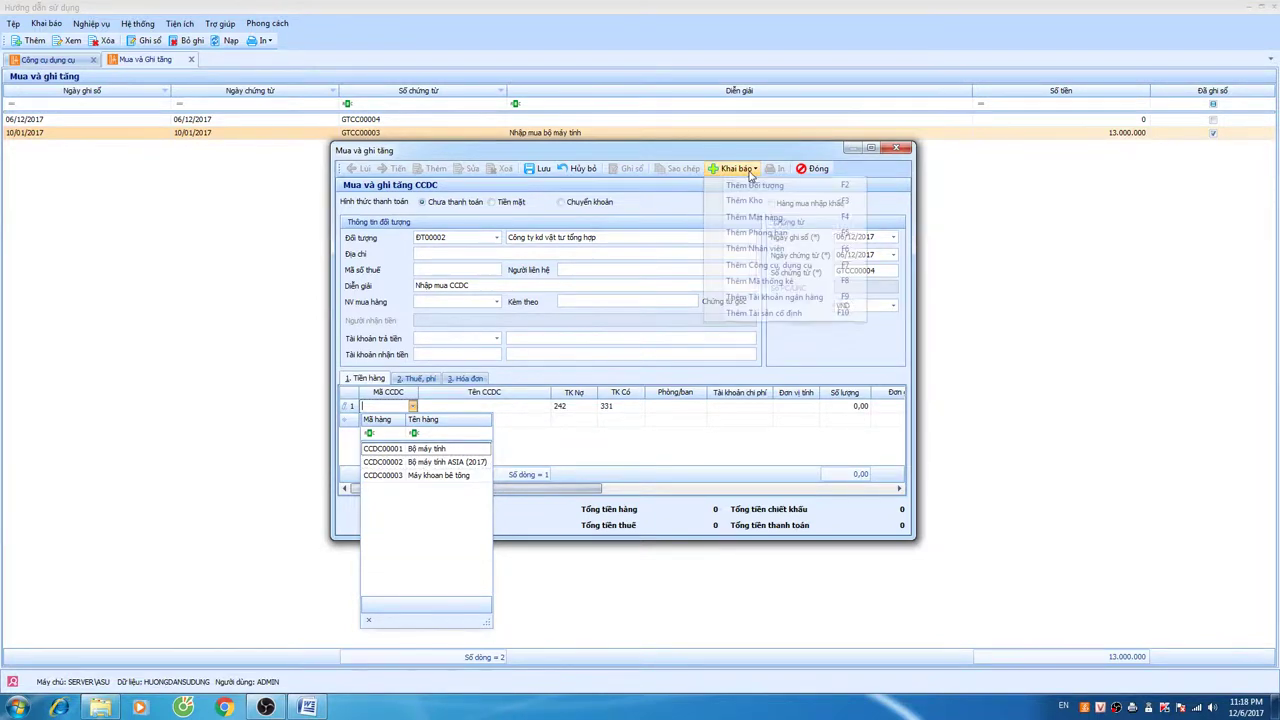
click(412, 406)
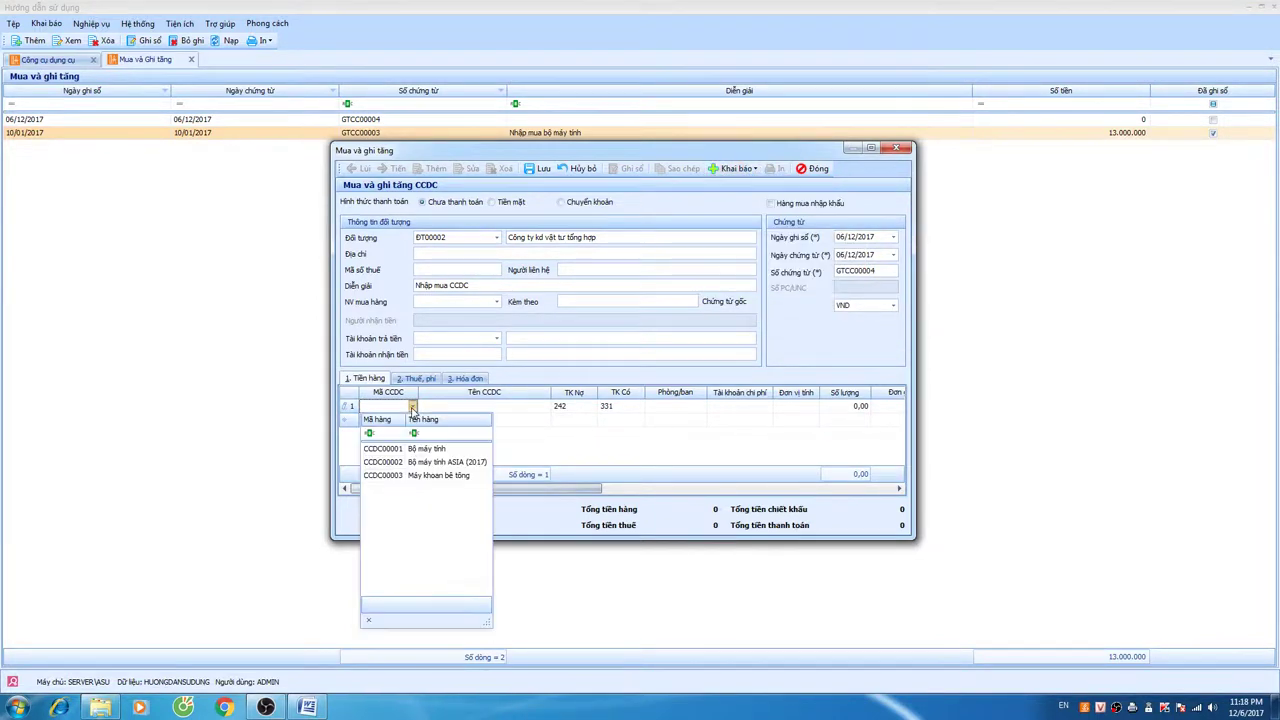
click(418, 476)
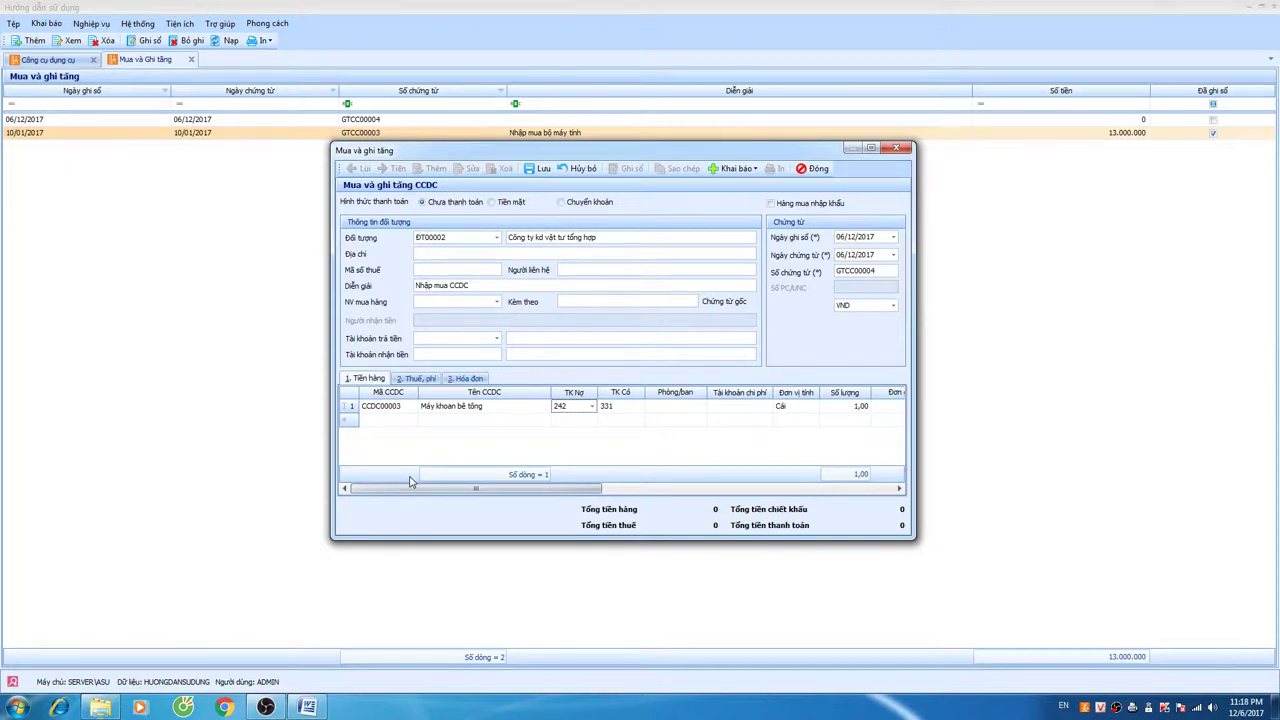
Step: Assign the concrete drill line to department PX1, Phân xưởng bán thành phẩm, with cost account 15411
key(Tab)
key(Tab)
click(701, 408)
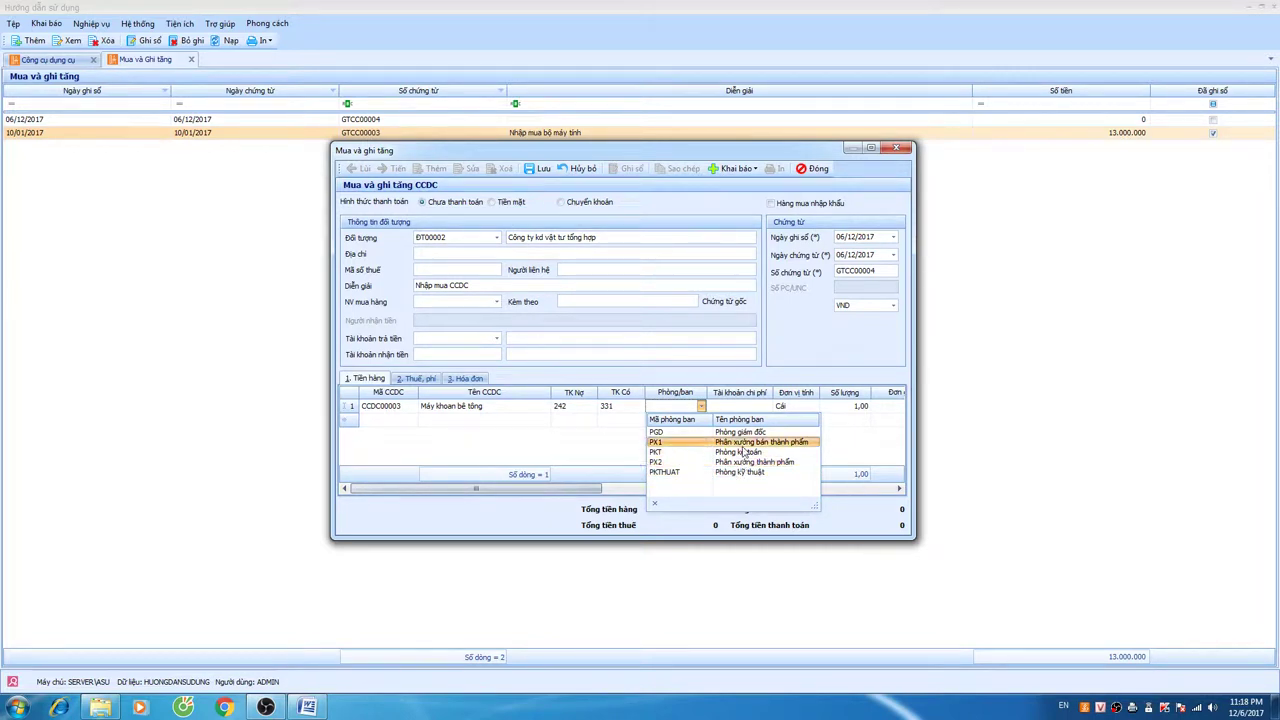
click(743, 442)
key(Tab)
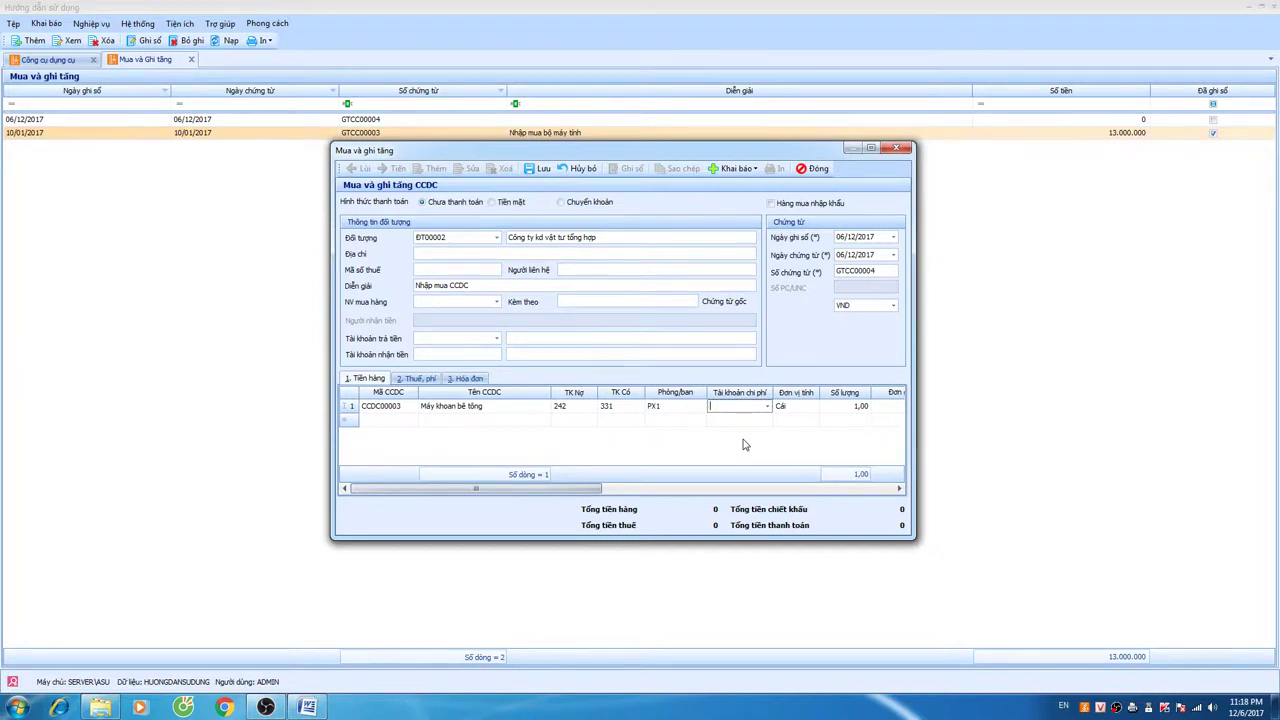
text(15411)
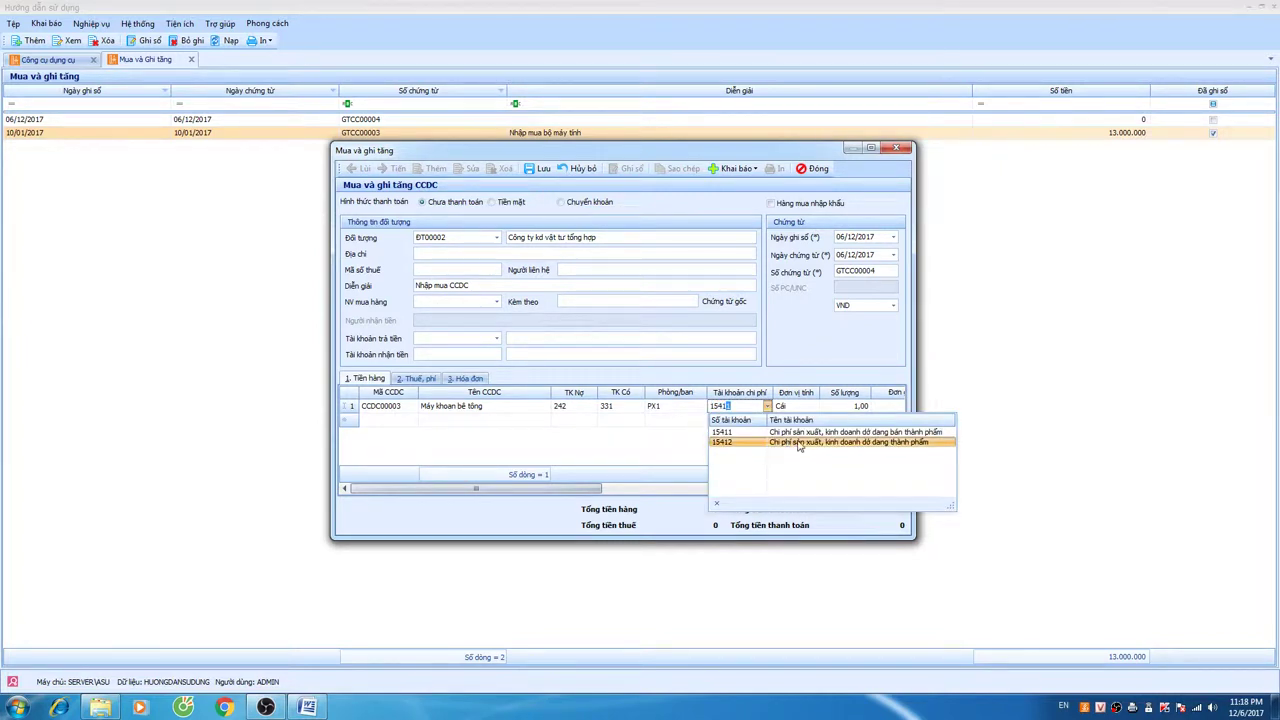
click(806, 432)
key(Tab)
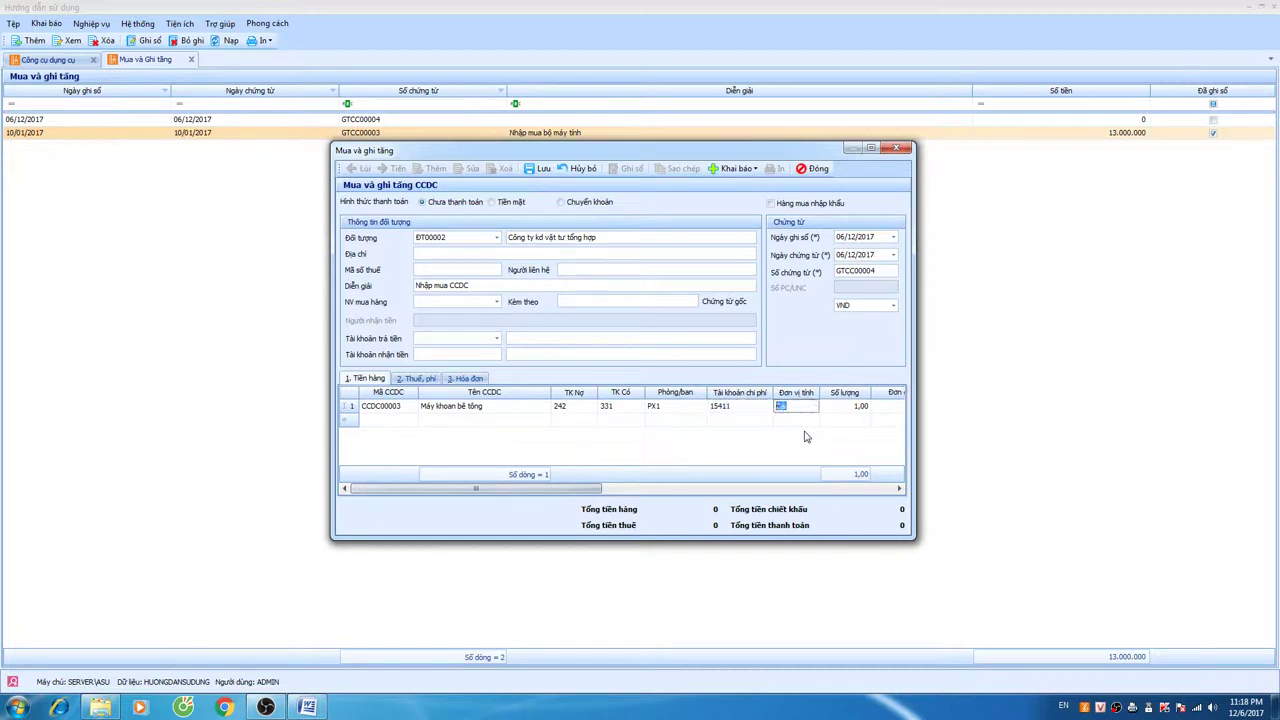
Step: Set the concrete drill line's quantity to 3 and its unit price to 1,500,000
key(Tab)
text(3)
key(Tab)
text(1500000)
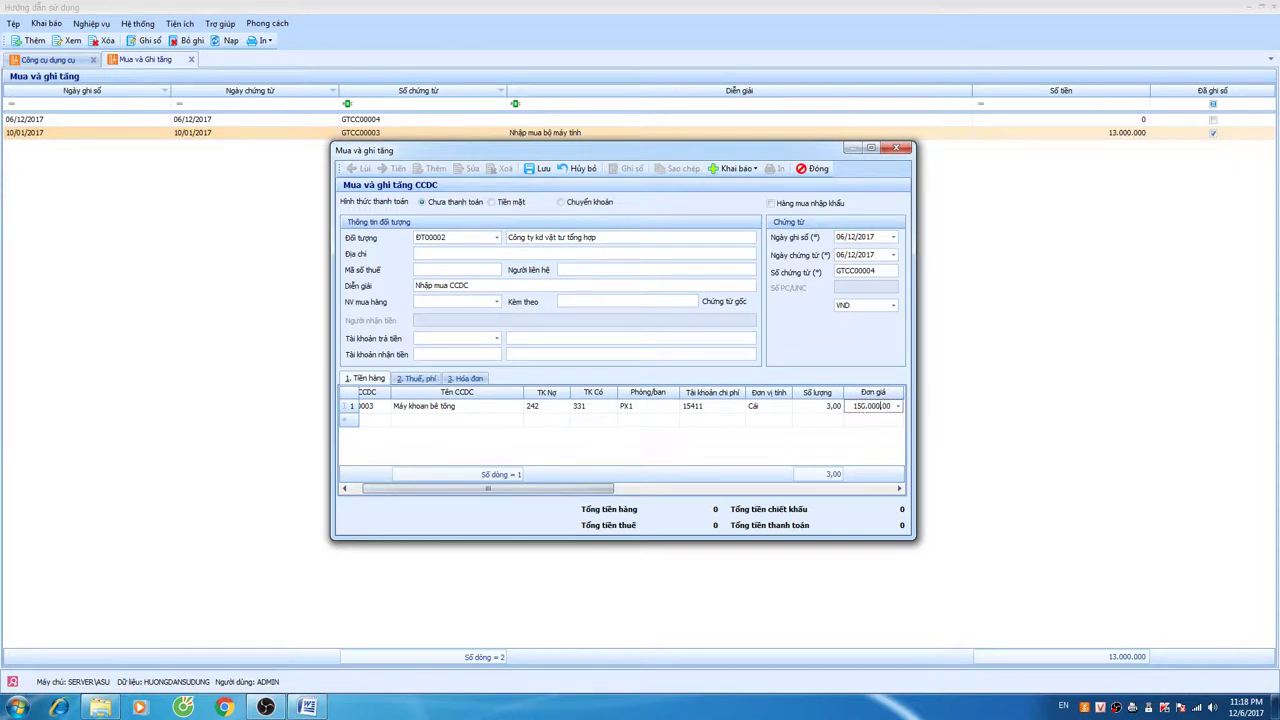
key(Tab)
key(Tab)
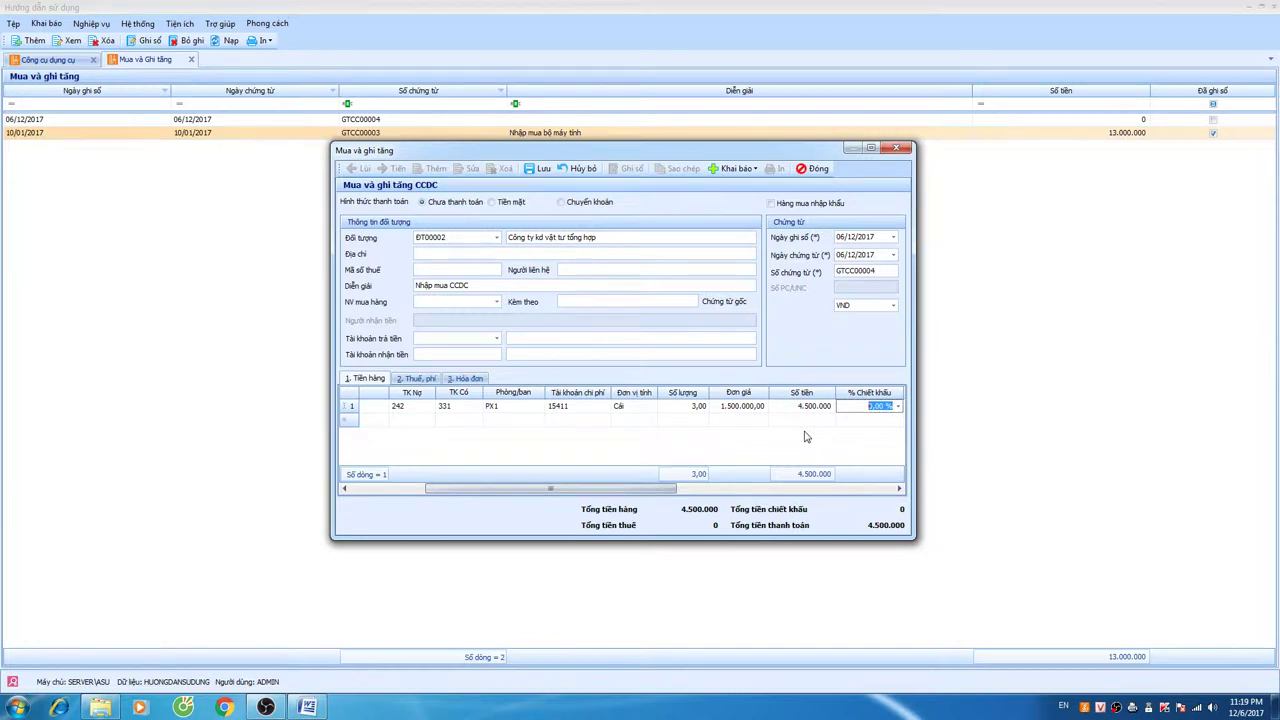
Step: Set the number of allocation periods (Số lần phân bổ) for the concrete drill to 24
key(Tab)
key(Tab)
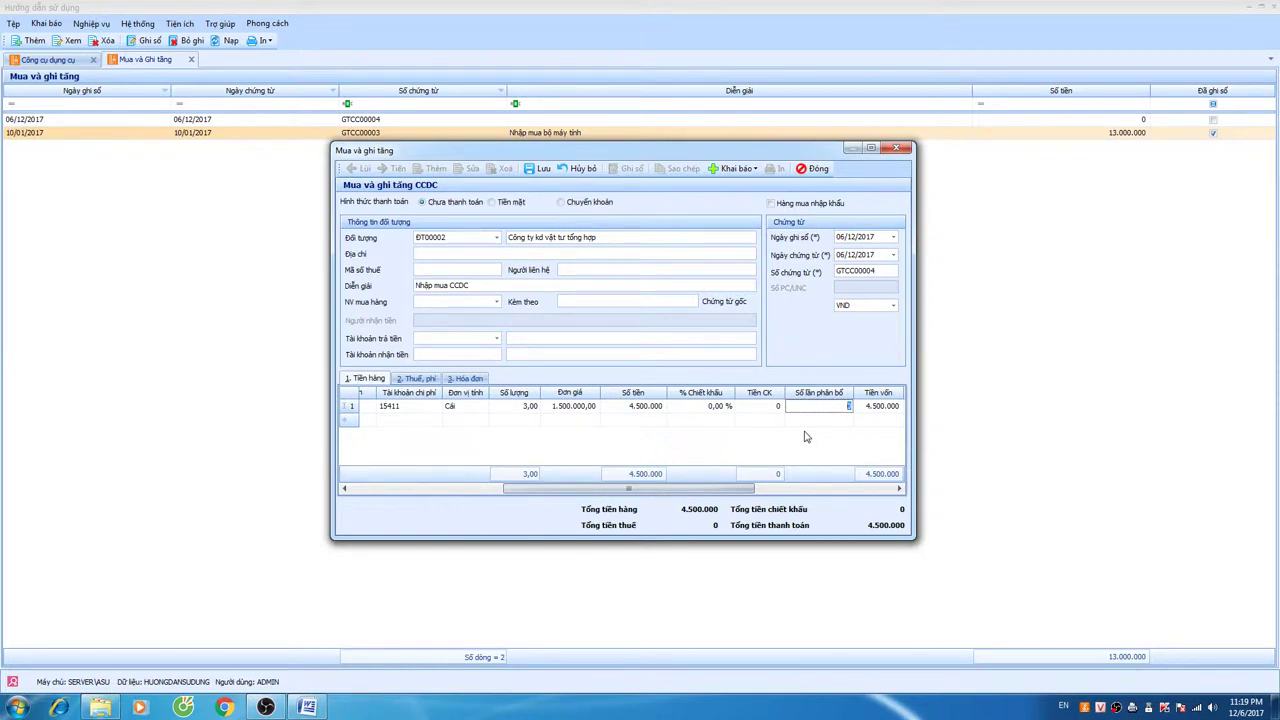
text(24)
key(Tab)
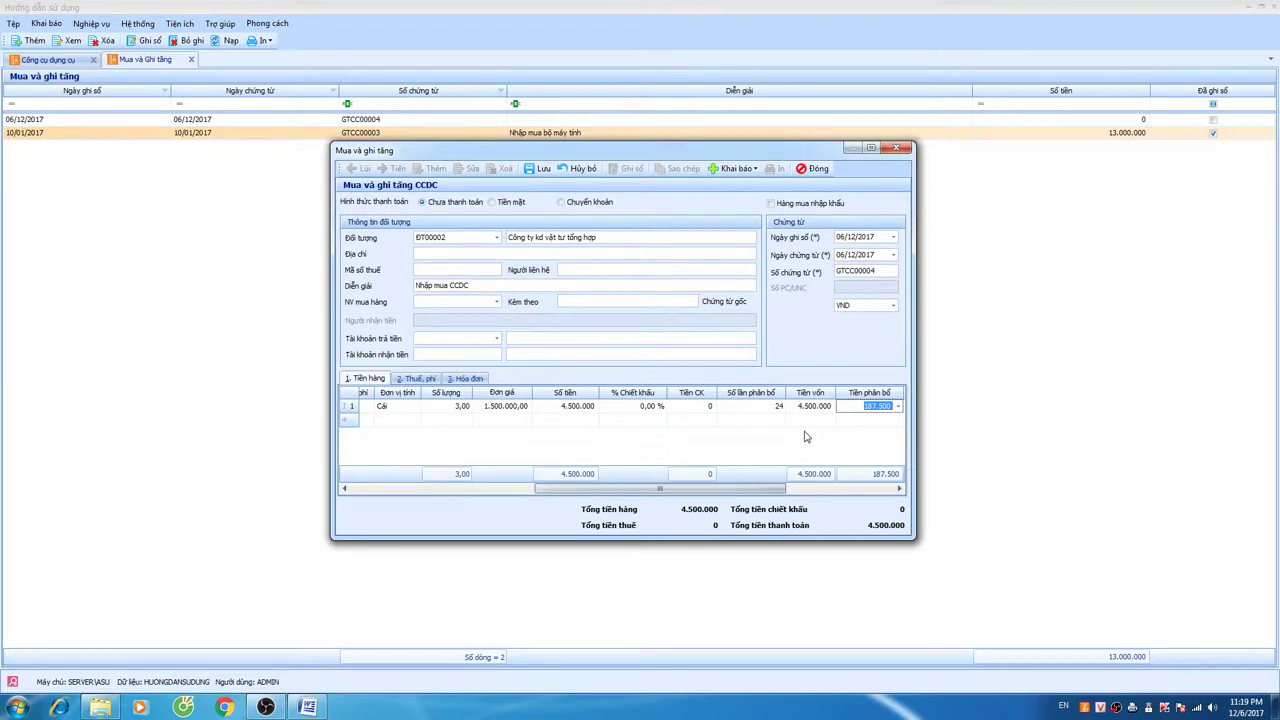
Step: Assign the cost item (Khoản mục chi phí) SXC, Chi phí sản xuất chung, to the concrete drill line
key(Tab)
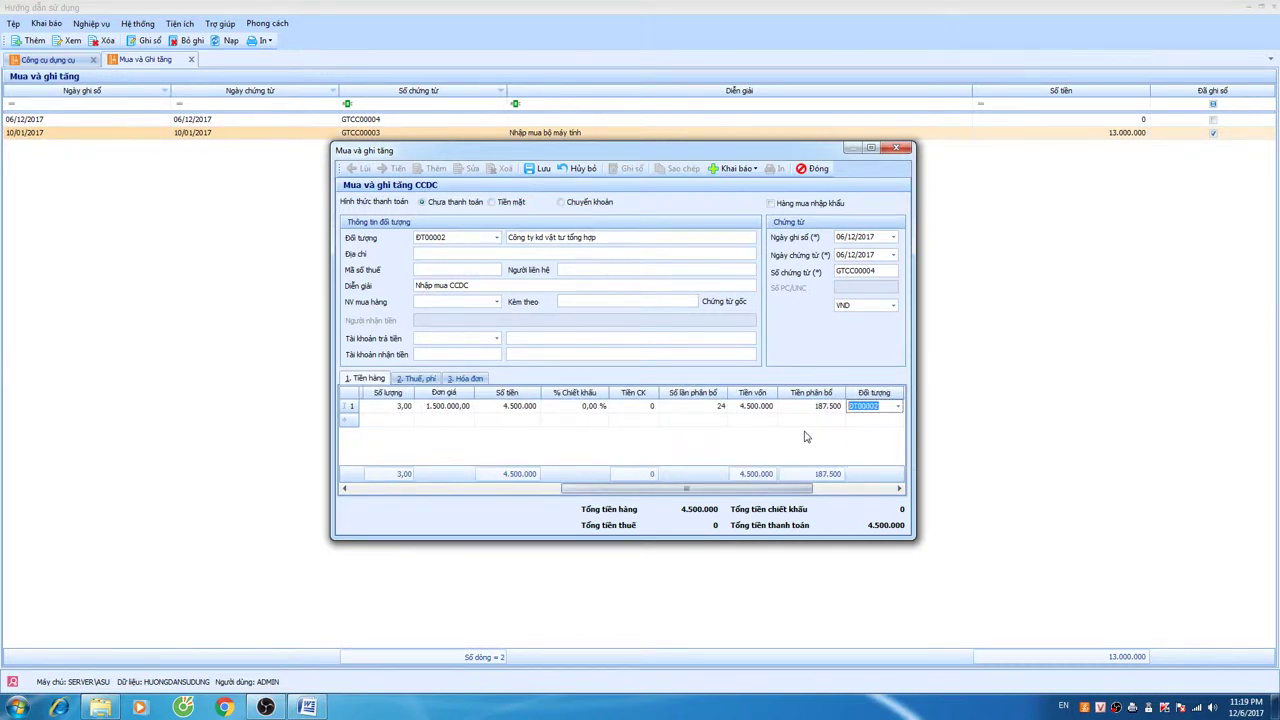
key(Tab)
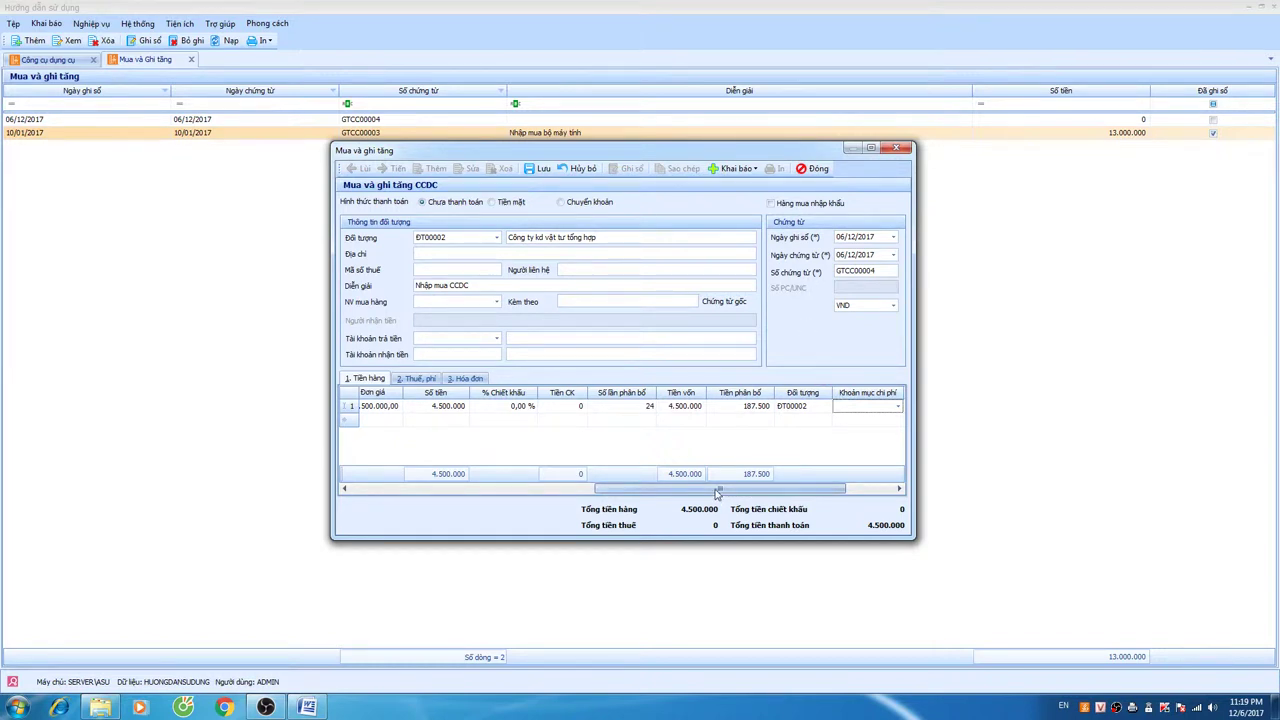
drag(716, 492, 767, 491)
click(797, 406)
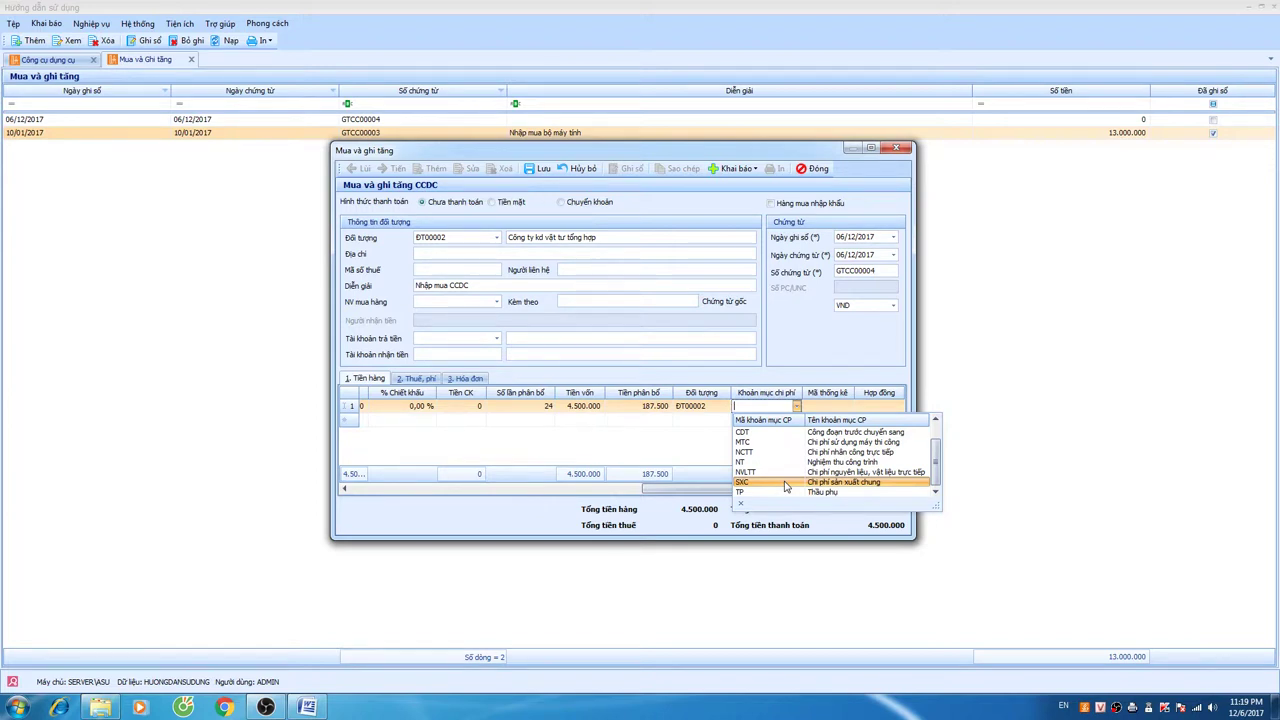
click(786, 486)
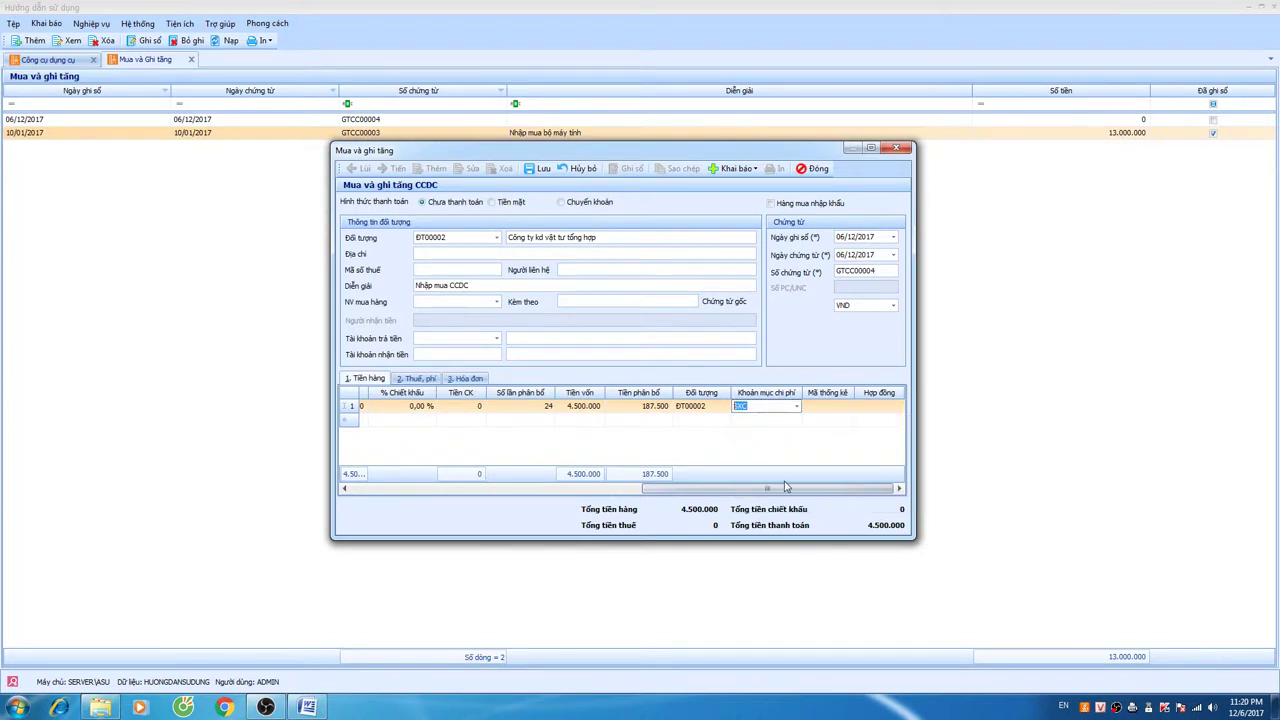
mouse_move(770, 490)
mouse_down()
mouse_move(447, 501)
mouse_move(783, 490)
mouse_move(771, 490)
mouse_up()
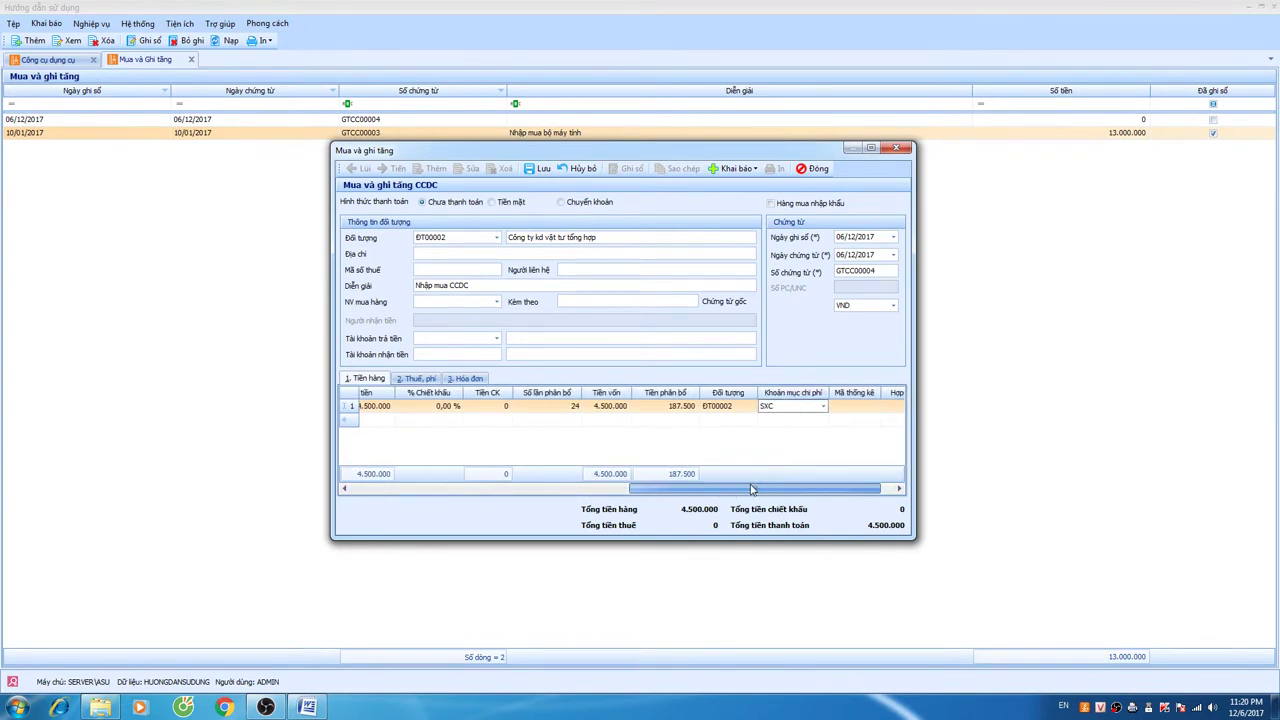
Step: Check the tax, fee and invoice details of the tool purchase voucher and save the voucher
click(430, 379)
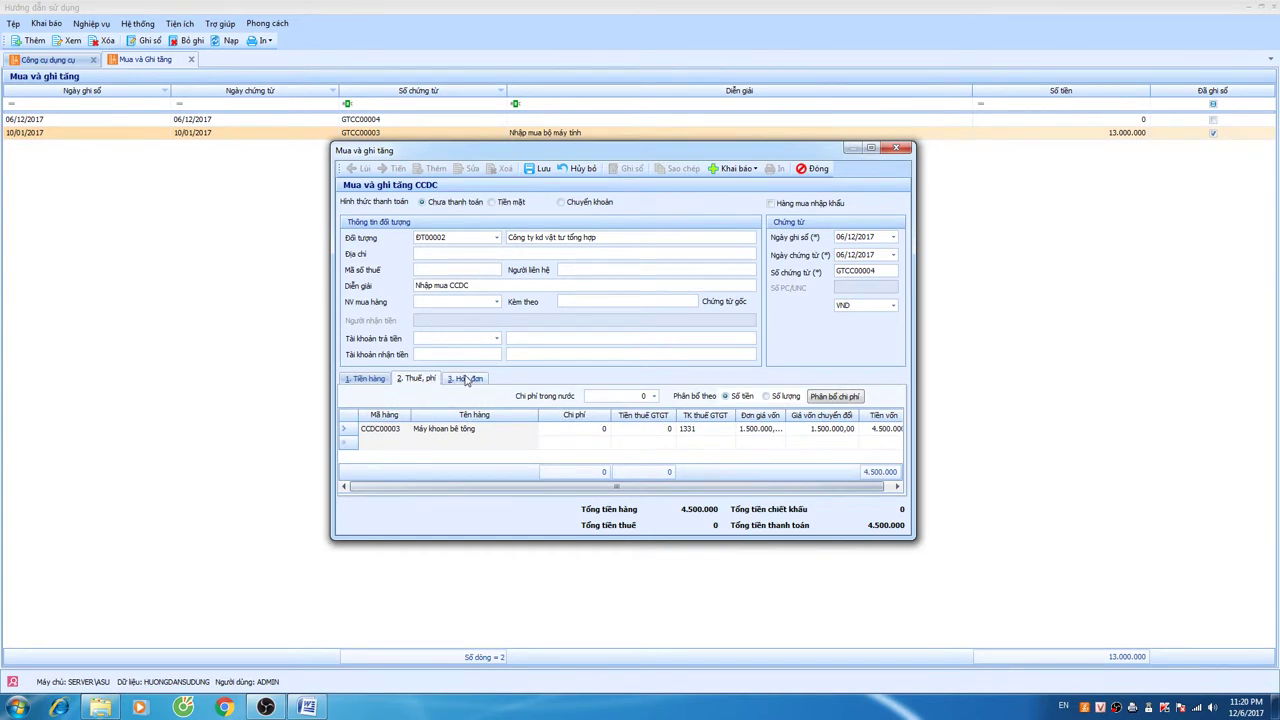
click(645, 396)
click(463, 379)
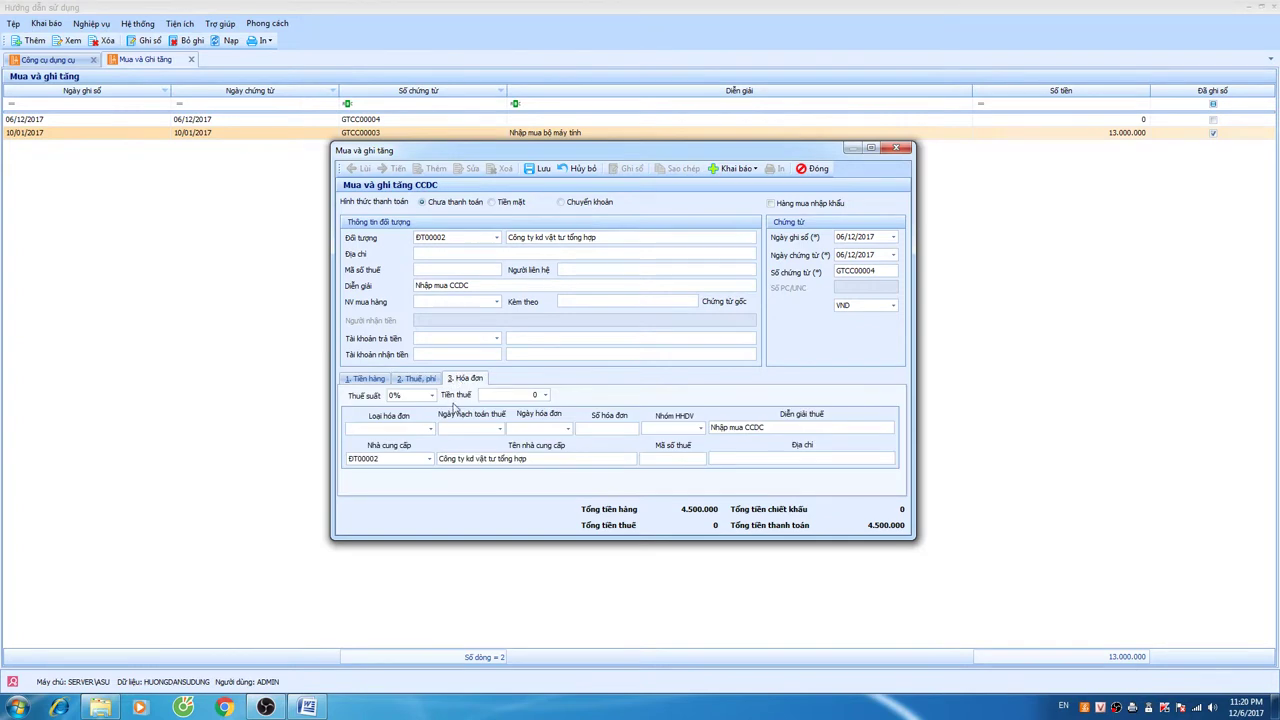
click(370, 380)
click(540, 168)
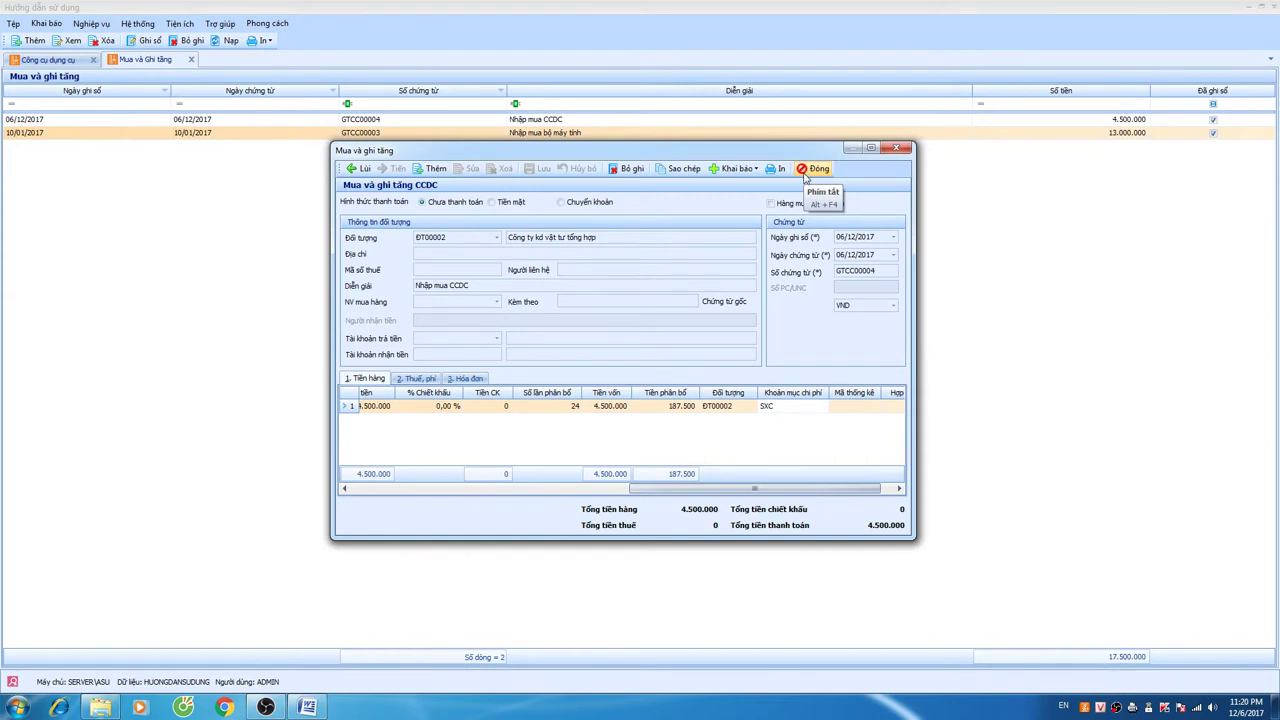
Step: Review the saved concrete drill line from its item code onward and close the purchase voucher
drag(738, 491, 487, 494)
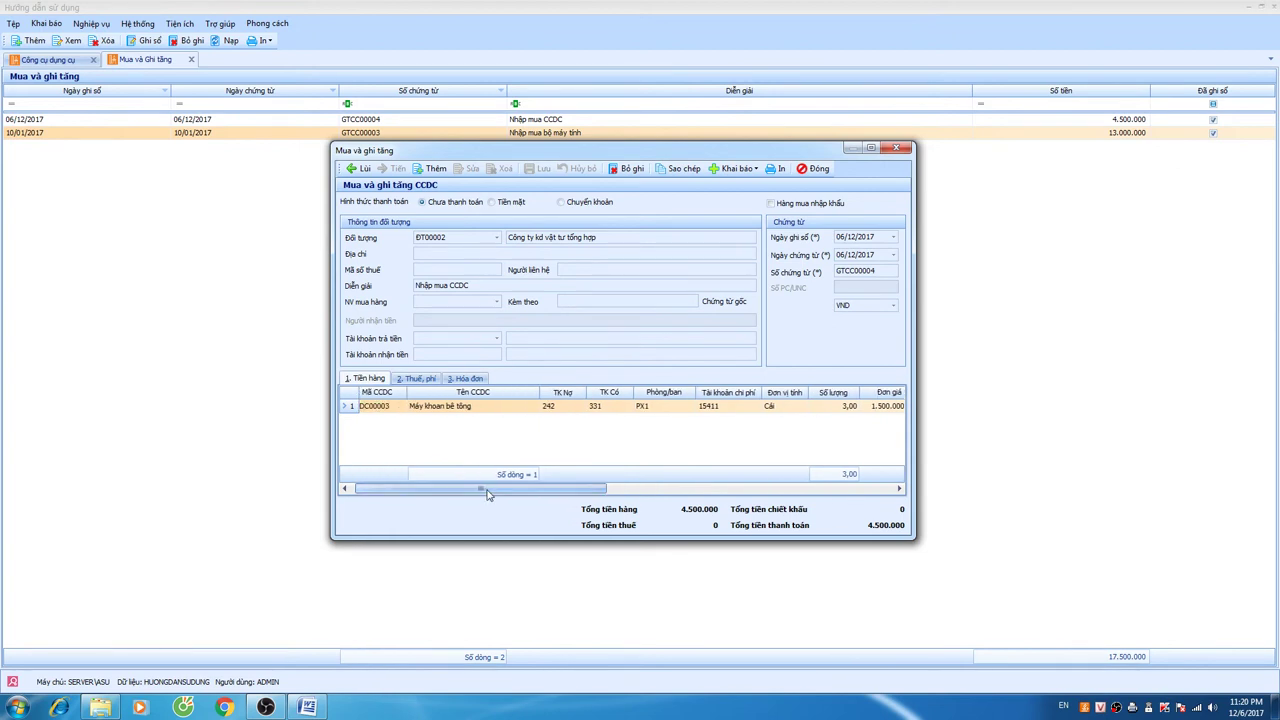
click(404, 410)
click(806, 169)
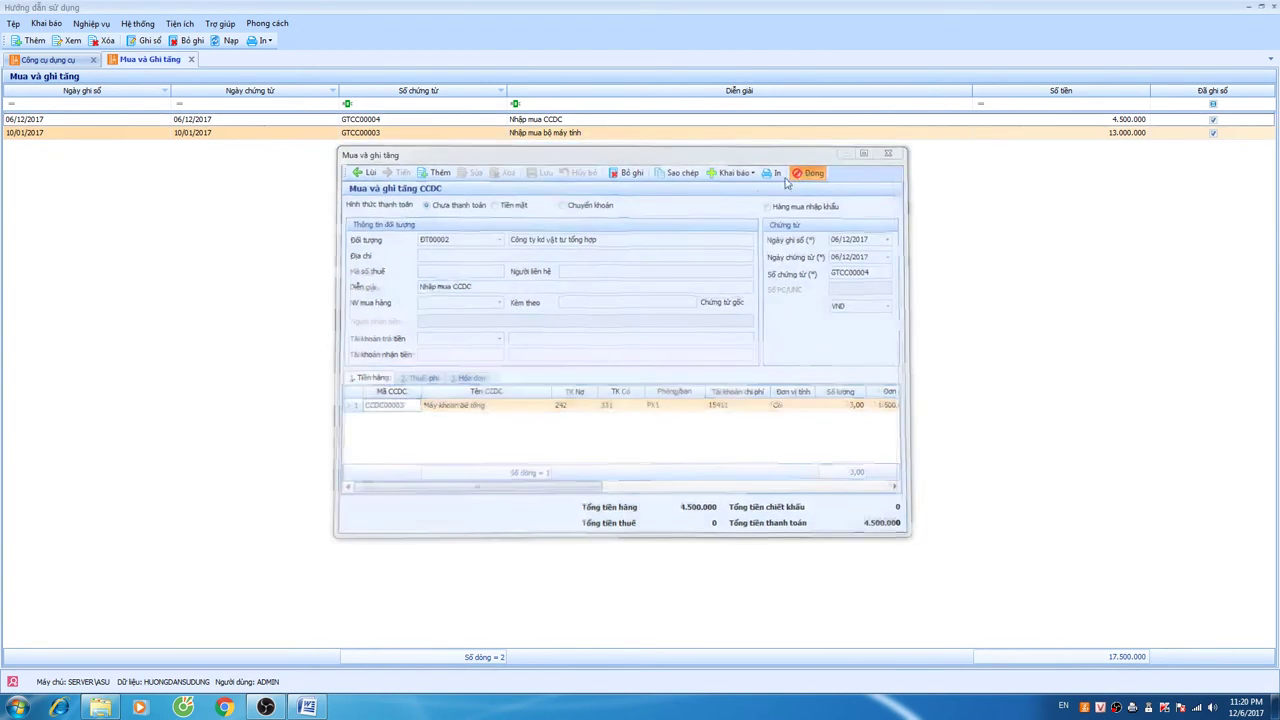